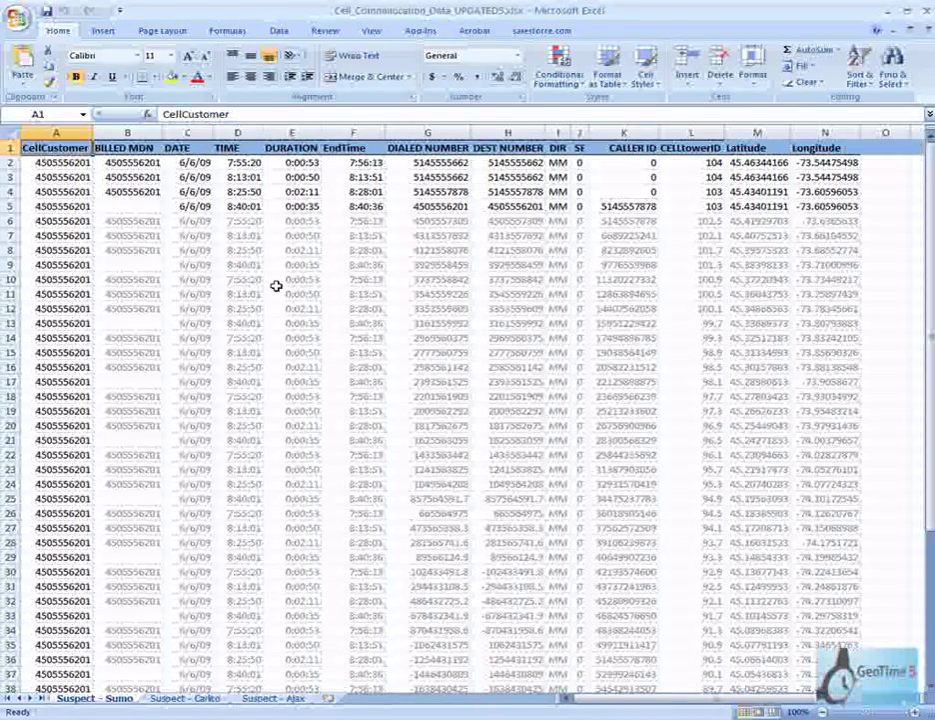
- Send the header and first four Suspect - Sumo call records from Excel to GeoTime
left_click(55, 221)
scroll(90, 360, "down", 4)
scroll(90, 360, "up", 4)
key("Up")
key("Up")
key("Up")
key("Up")
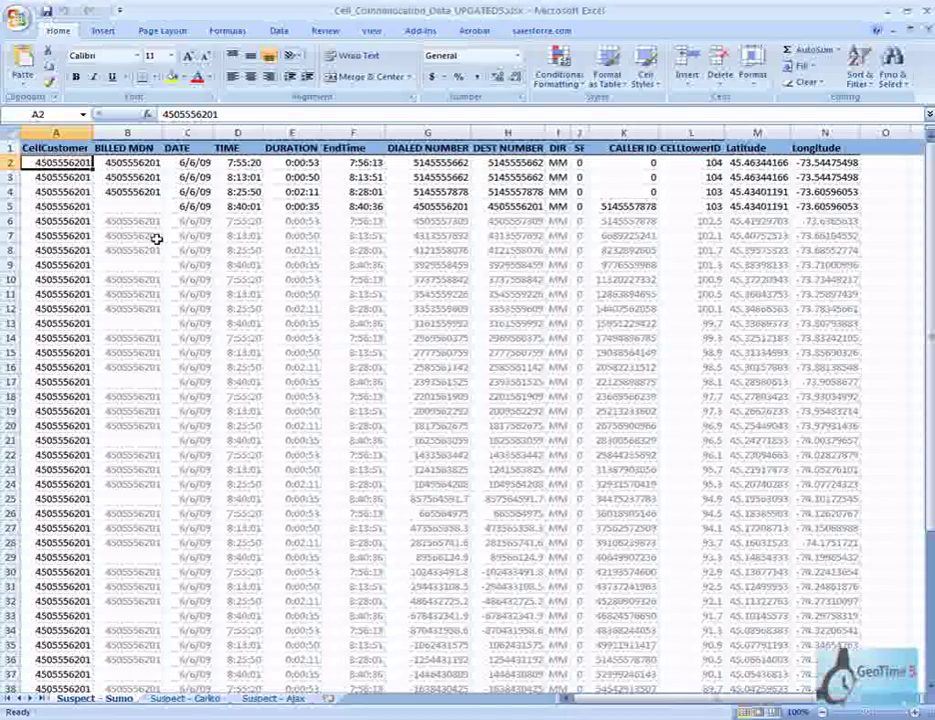
left_click_drag(5, 147, 5, 206)
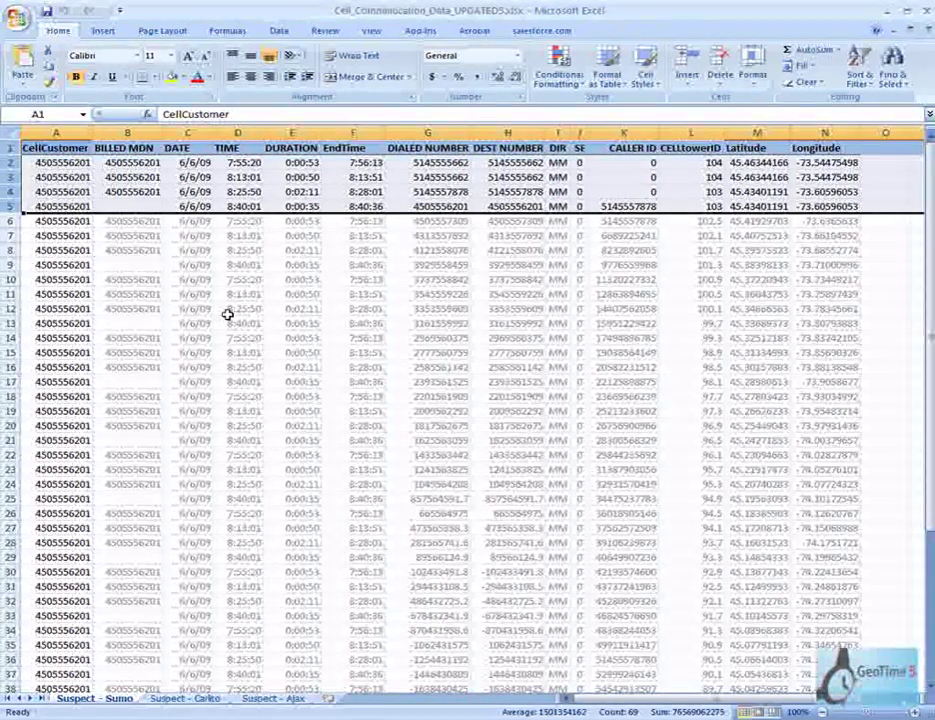
left_click(432, 37)
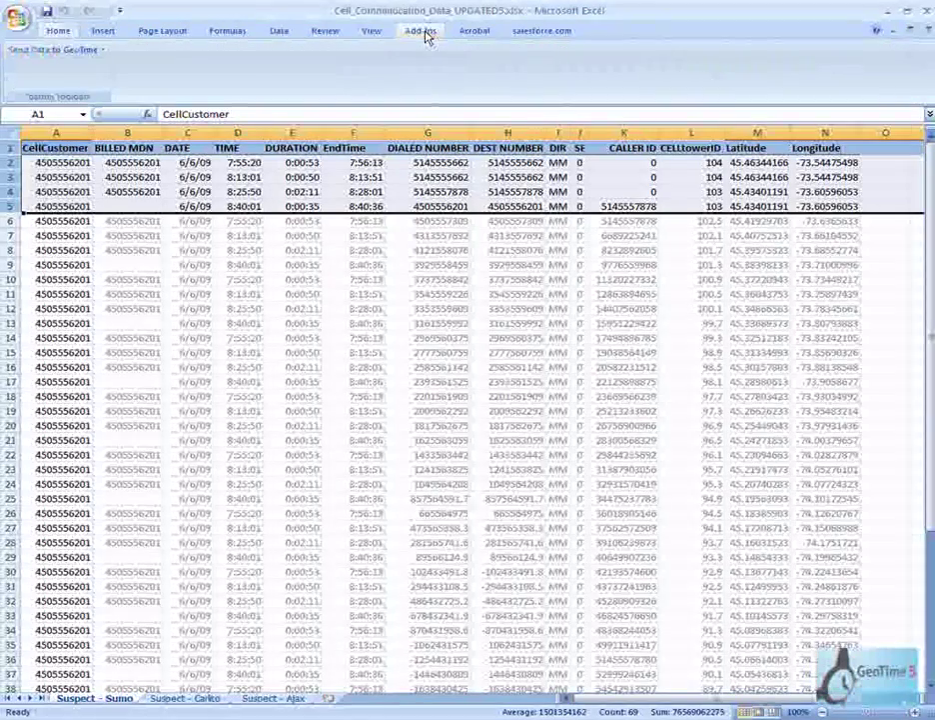
left_click(55, 49)
left_click(95, 83)
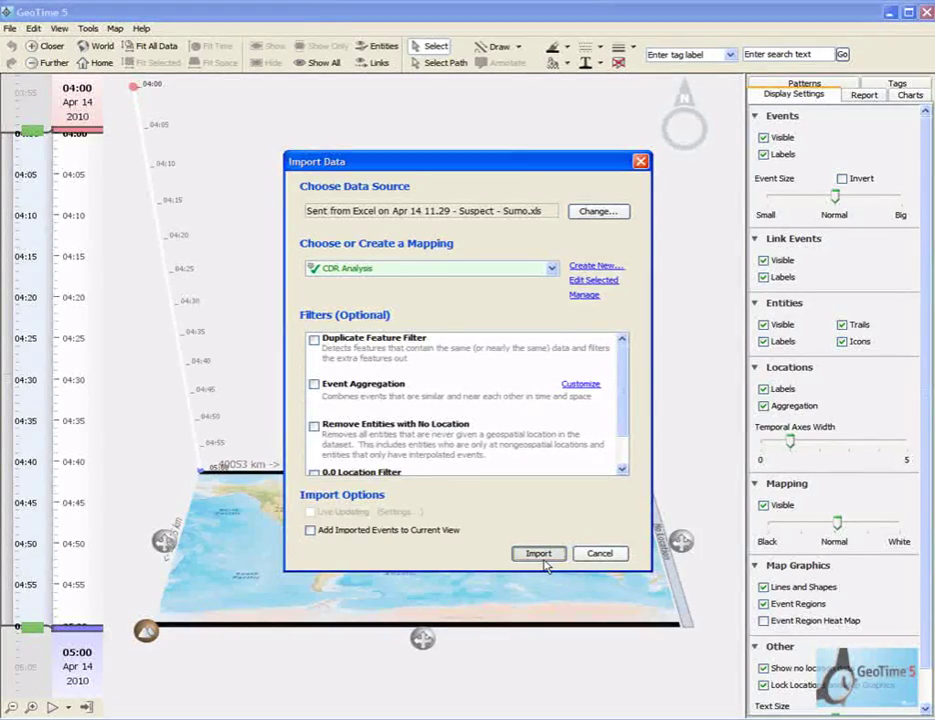
- Import the sent Suspect - Sumo rows using the CDR Analysis mapping
left_click(541, 555)
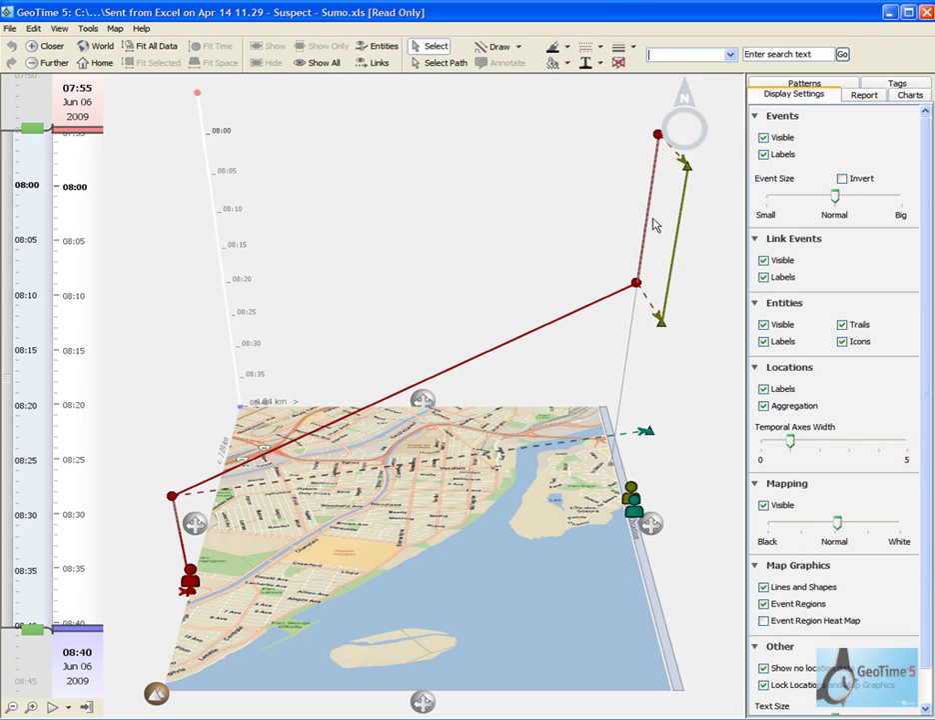
- Switch to Calendar View, select the earliest call events and zoom onto them
left_click(59, 28)
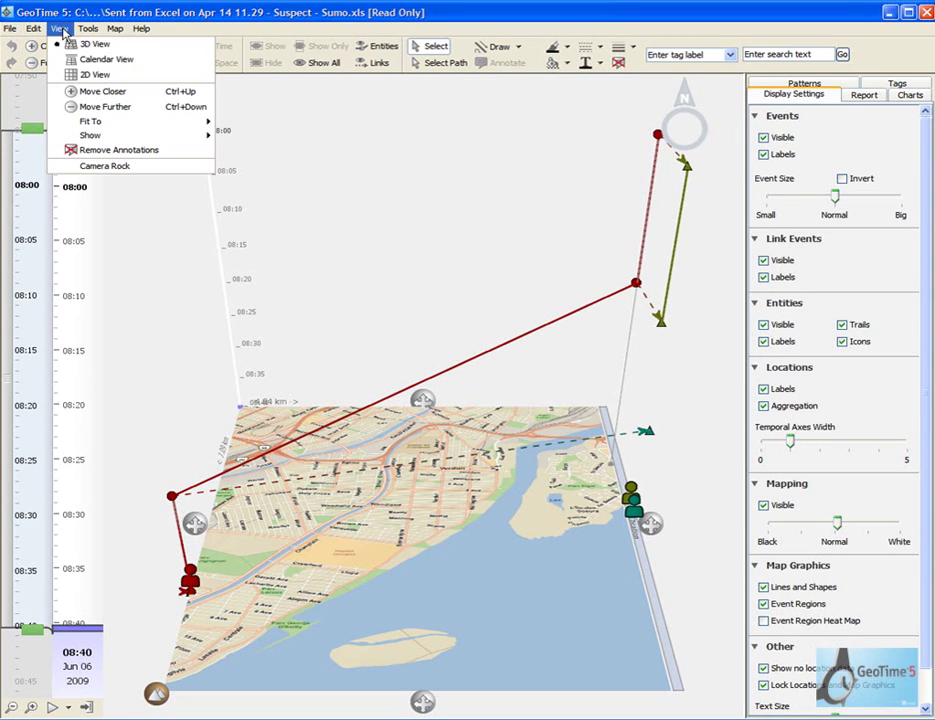
left_click(80, 62)
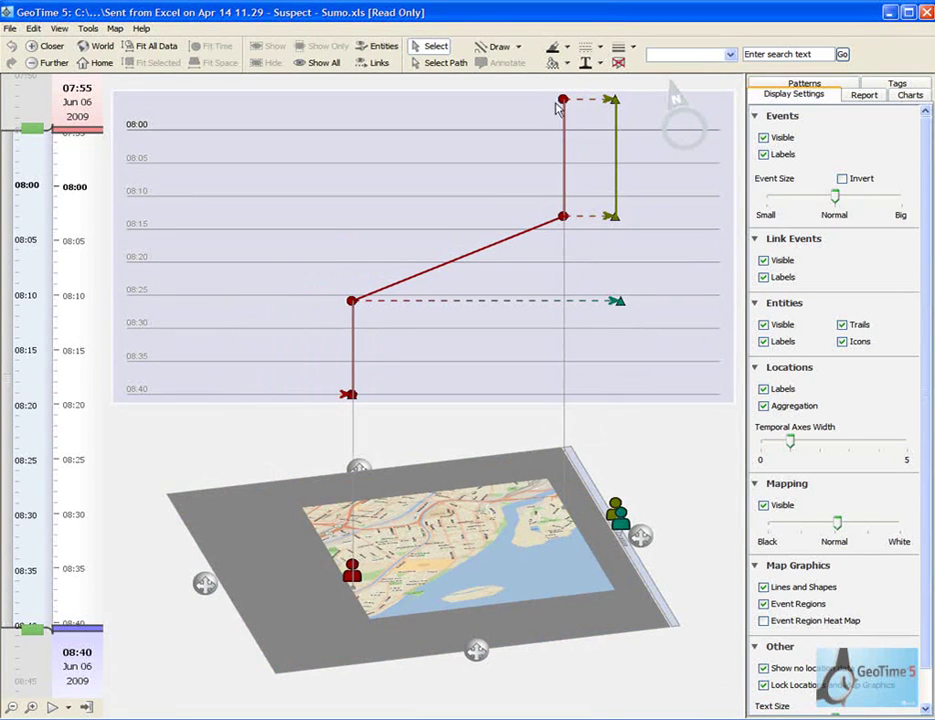
mouse_move(563, 103)
left_click_drag(524, 90, 676, 138)
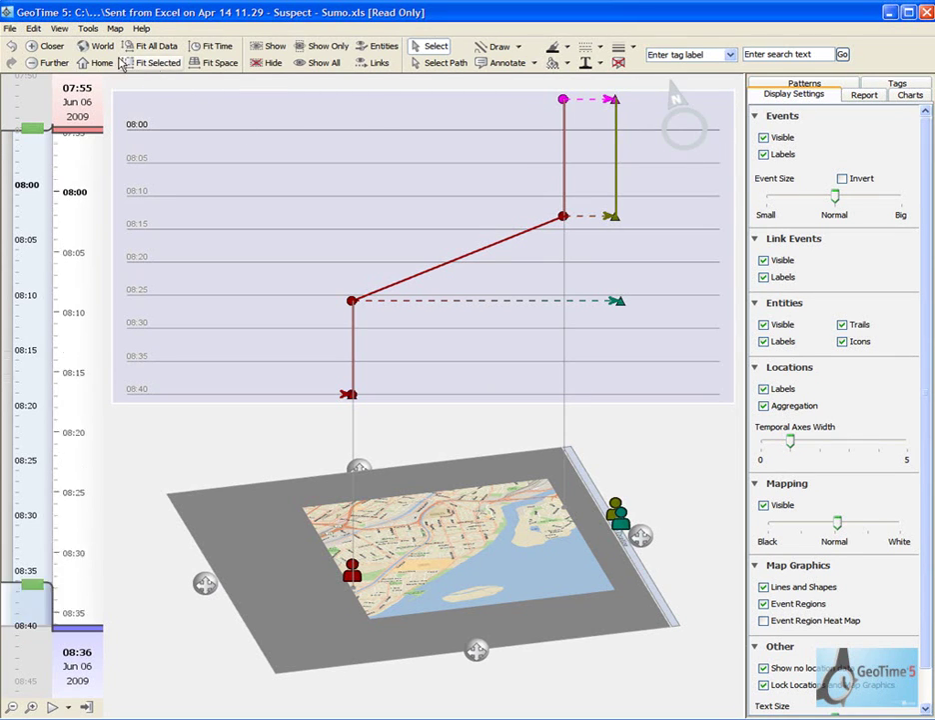
left_click(155, 64)
- Outline the first call's link between the two suspects, around 07:54–07:55
left_click(88, 28)
left_click(94, 66)
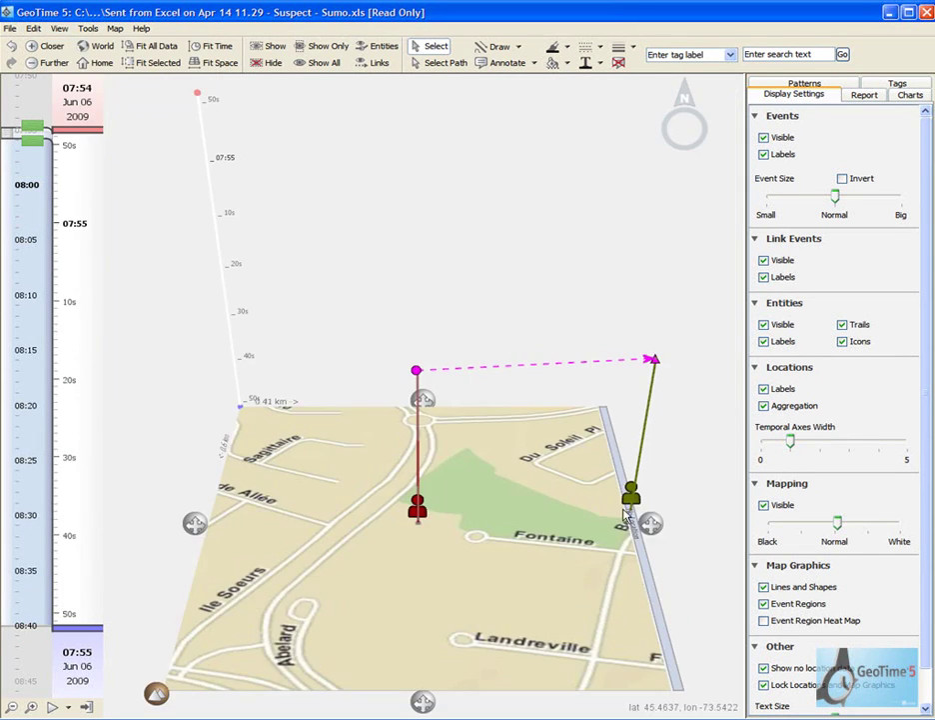
scroll(694, 495, "down", 3)
left_click(510, 433)
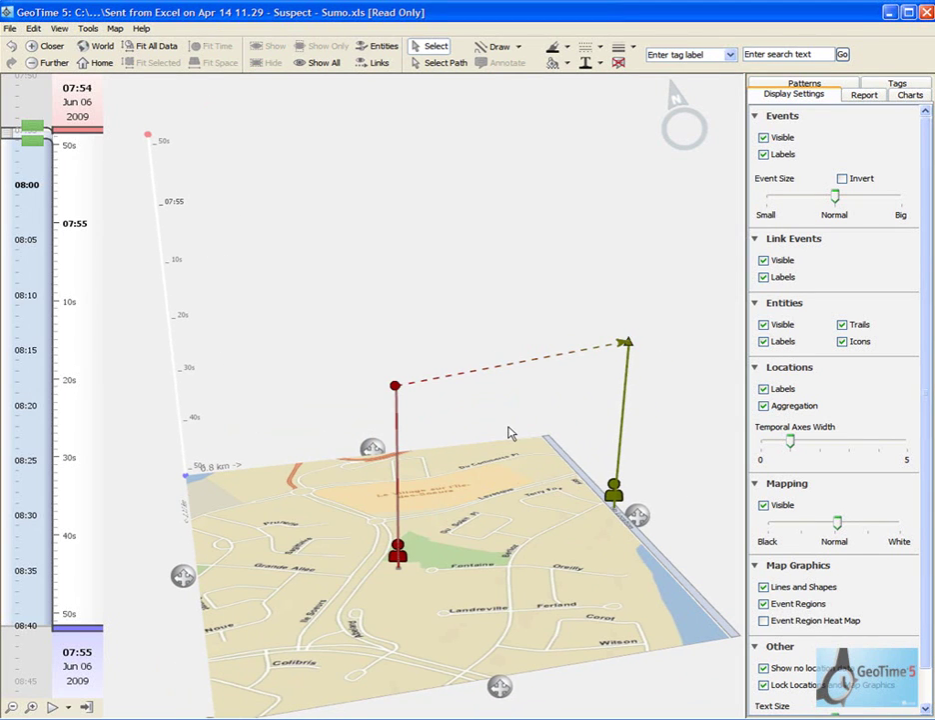
left_click_drag(325, 289, 678, 416)
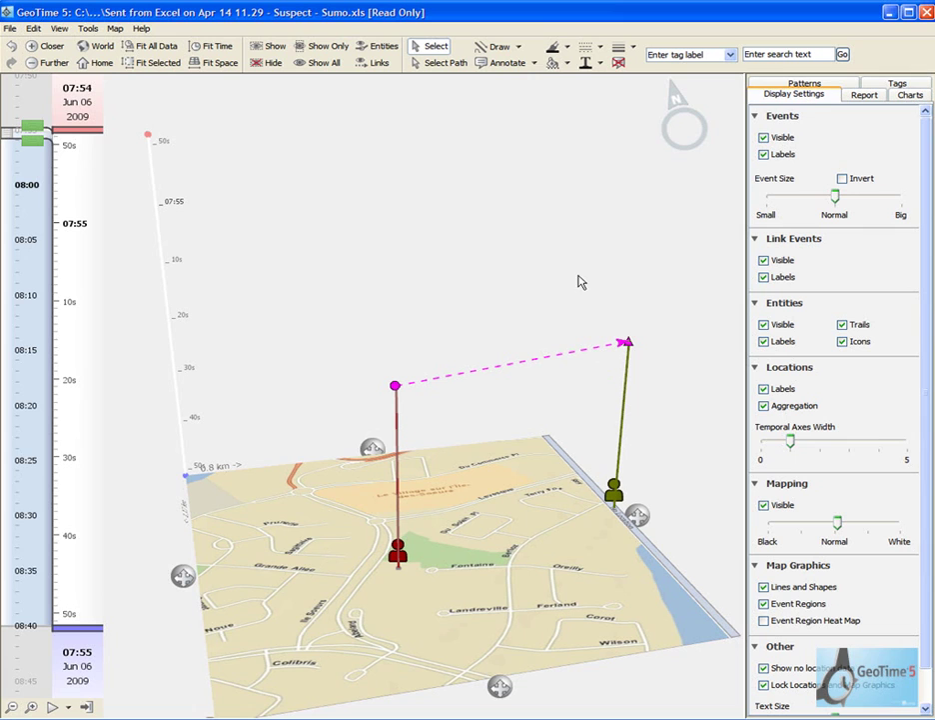
left_click(535, 66)
left_click(522, 80)
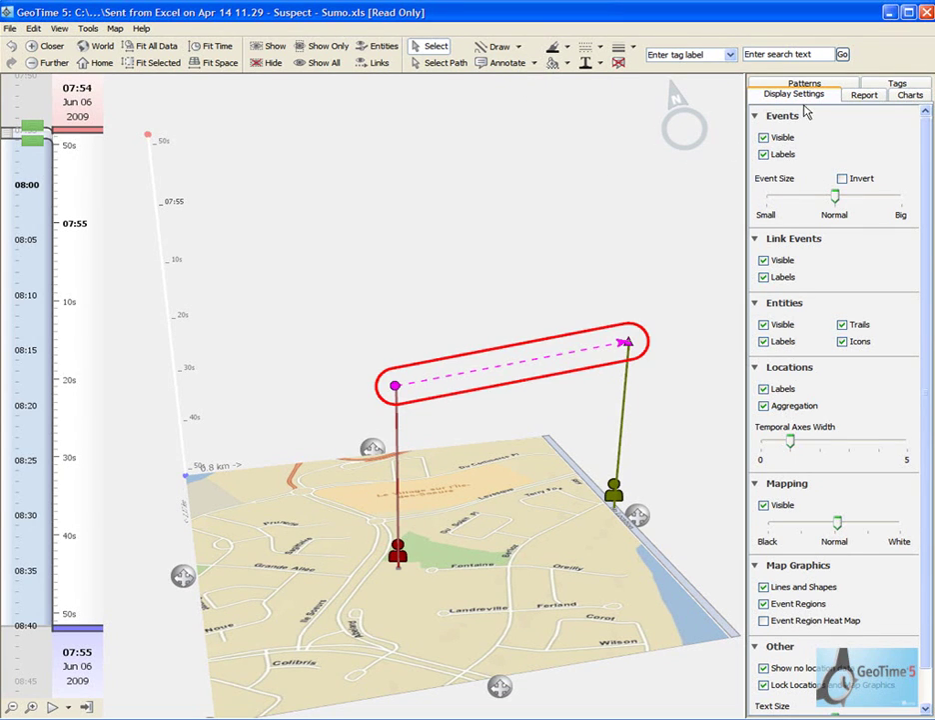
- Paste 'First call made by our suspect to the arms dealer.' and link 'First call made' to a snapshot
left_click(863, 93)
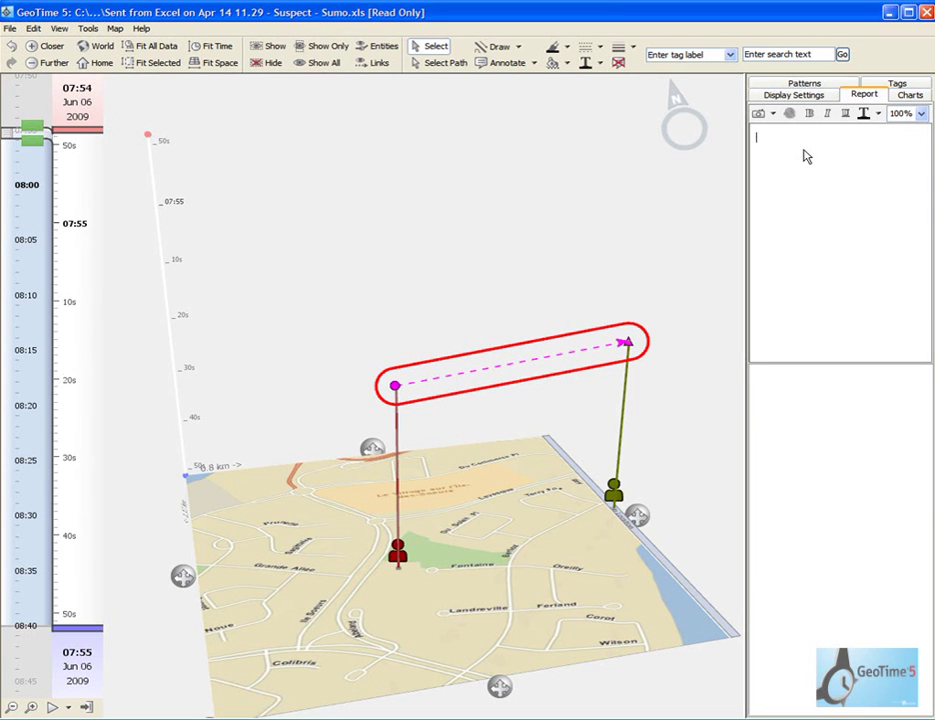
type("First call made by our suspect to the arms dealer.")
left_click_drag(812, 145, 757, 143)
left_click(758, 114)
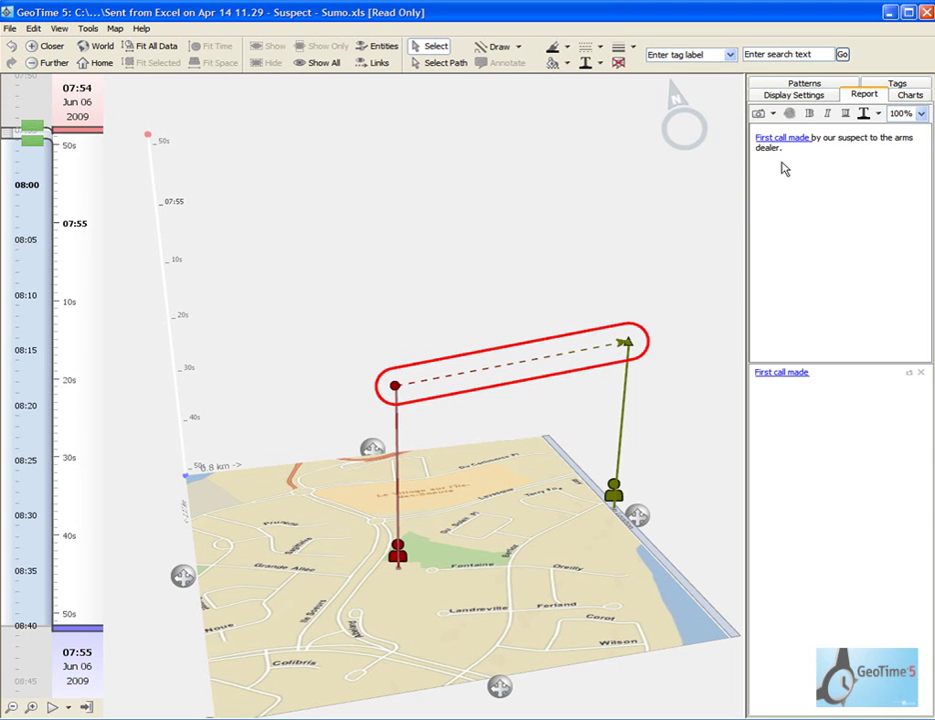
mouse_move(778, 141)
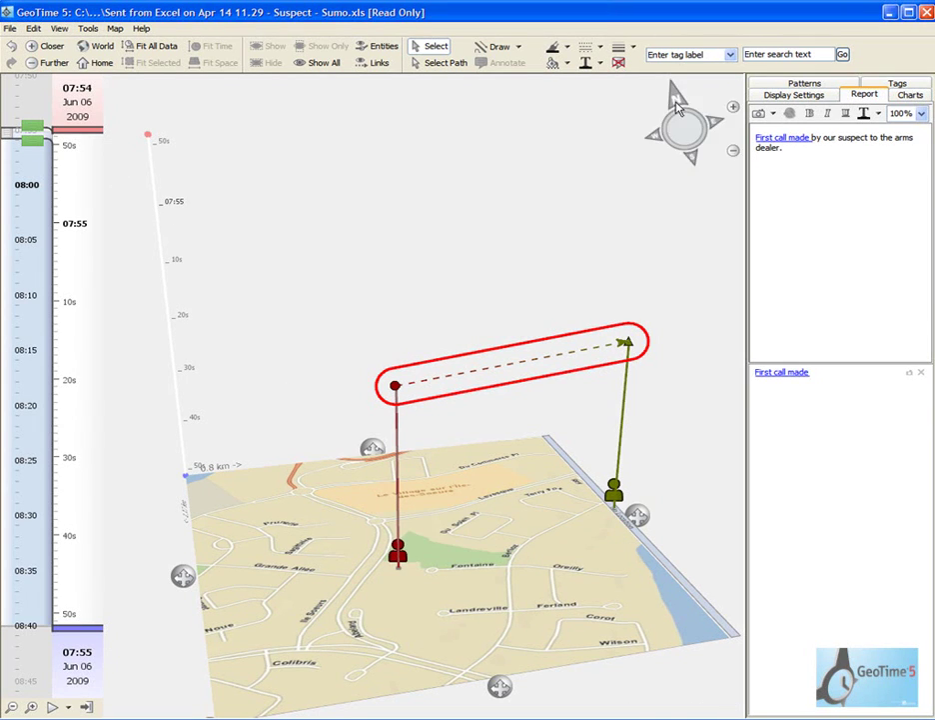
- Widen the time range to 07:54–08:41 and turn the map to face front
left_click_drag(33, 140, 44, 384)
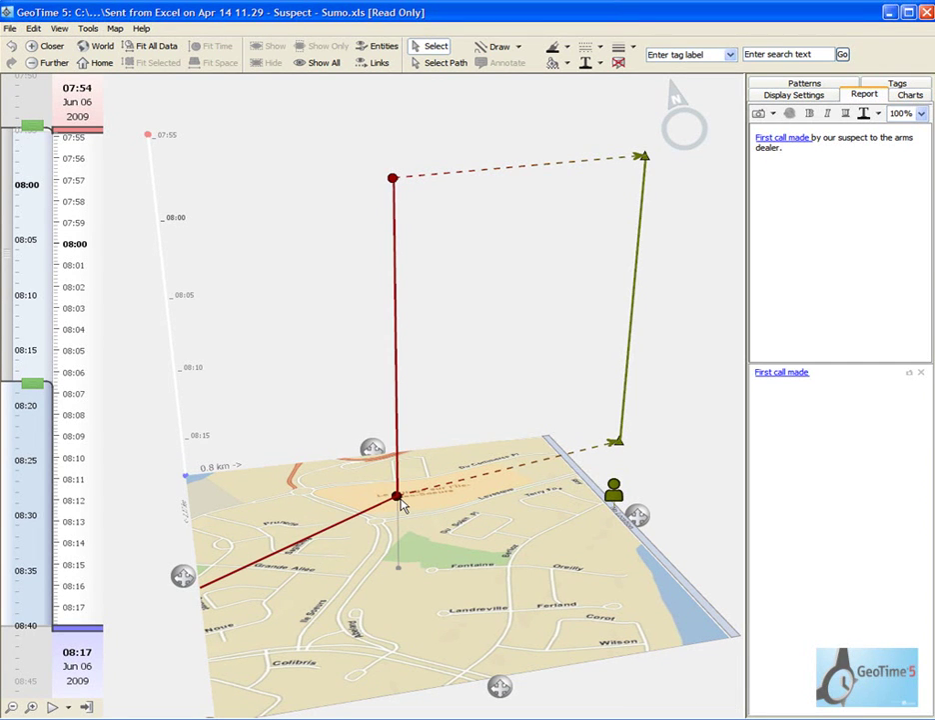
mouse_move(403, 507)
left_click_drag(637, 514, 586, 500)
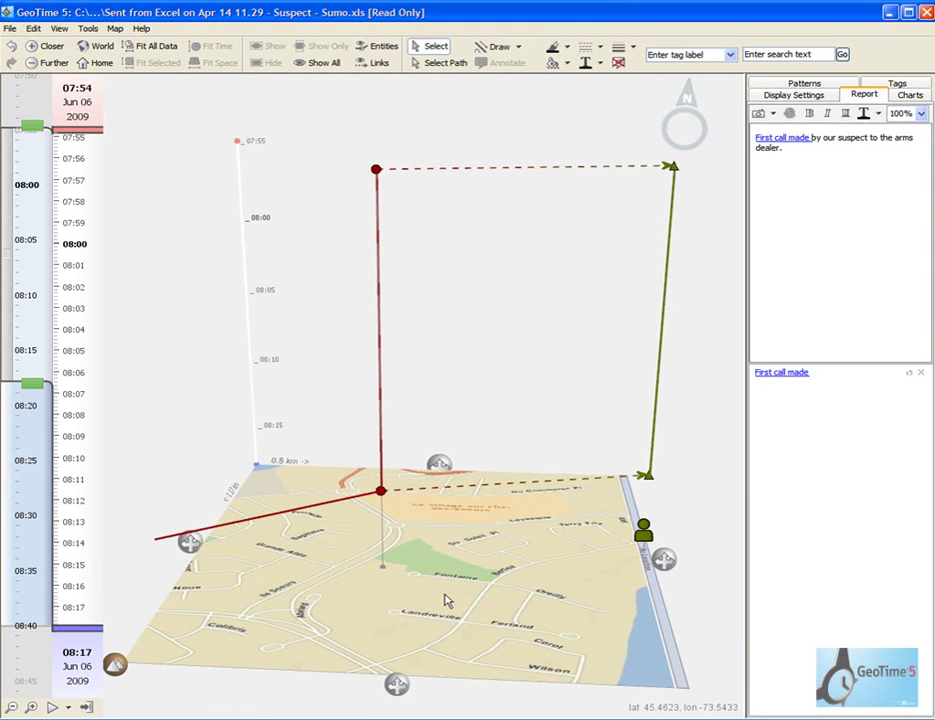
scroll(447, 601, "down", 5)
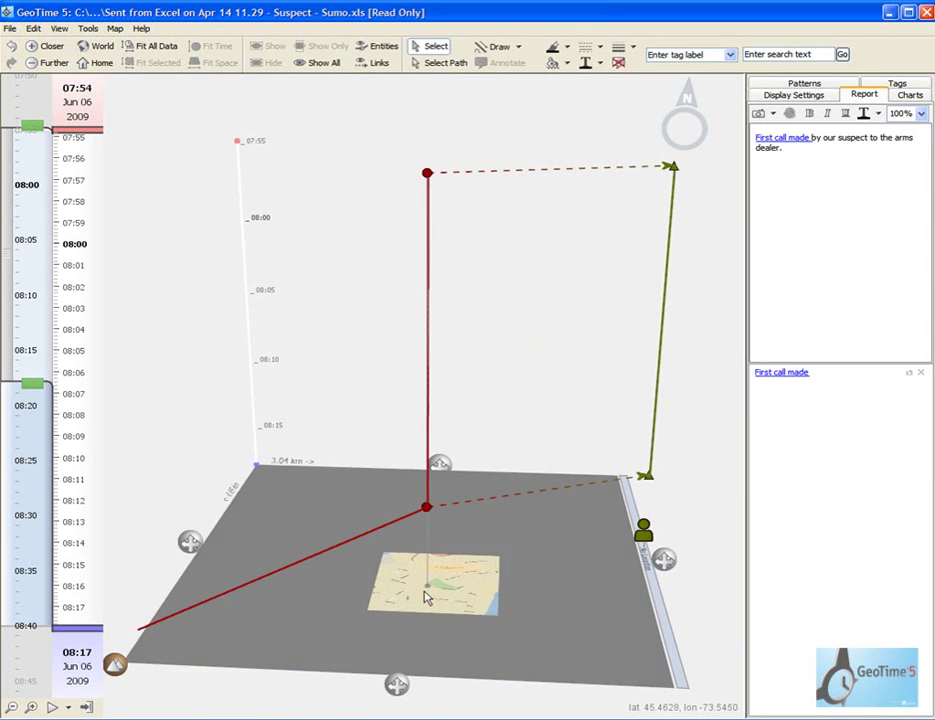
left_click_drag(24, 383, 6, 631)
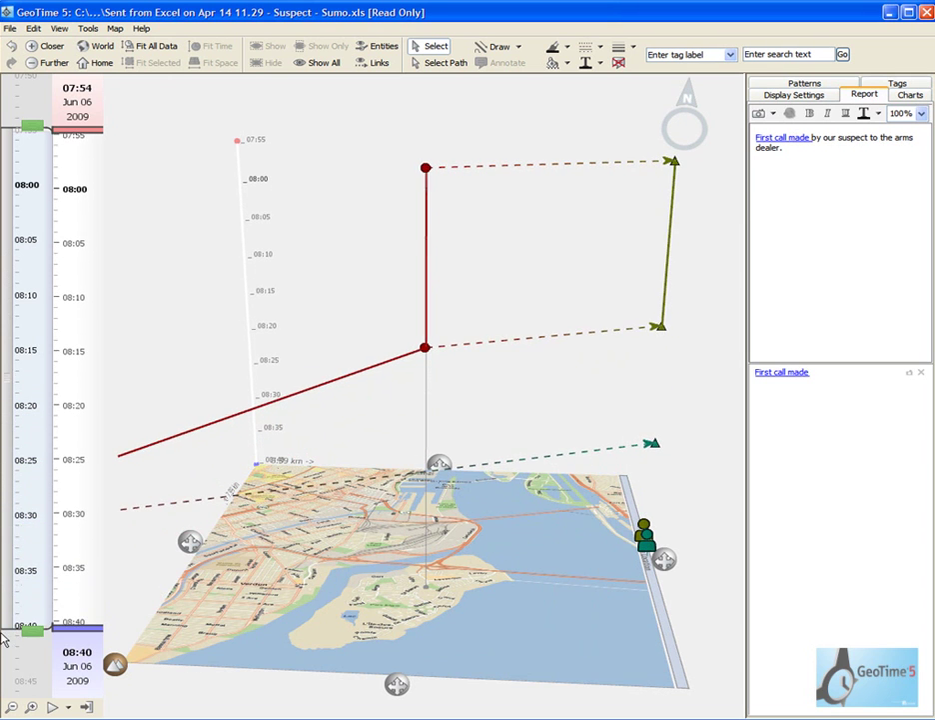
scroll(236, 581, "down", 3)
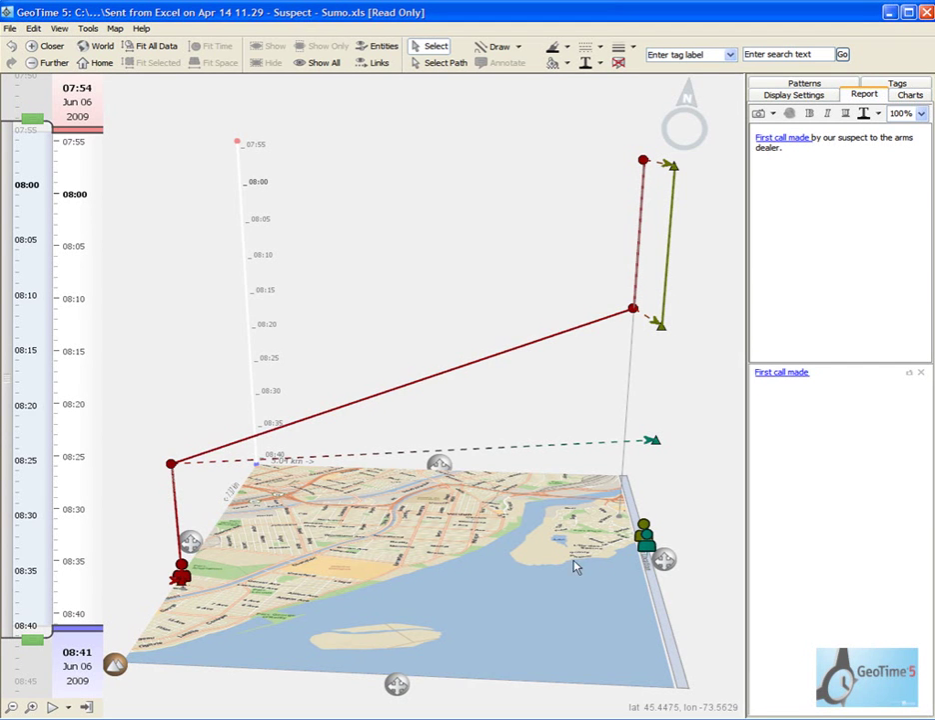
- Select the 08:25 call event
left_click(659, 560)
mouse_move(327, 476)
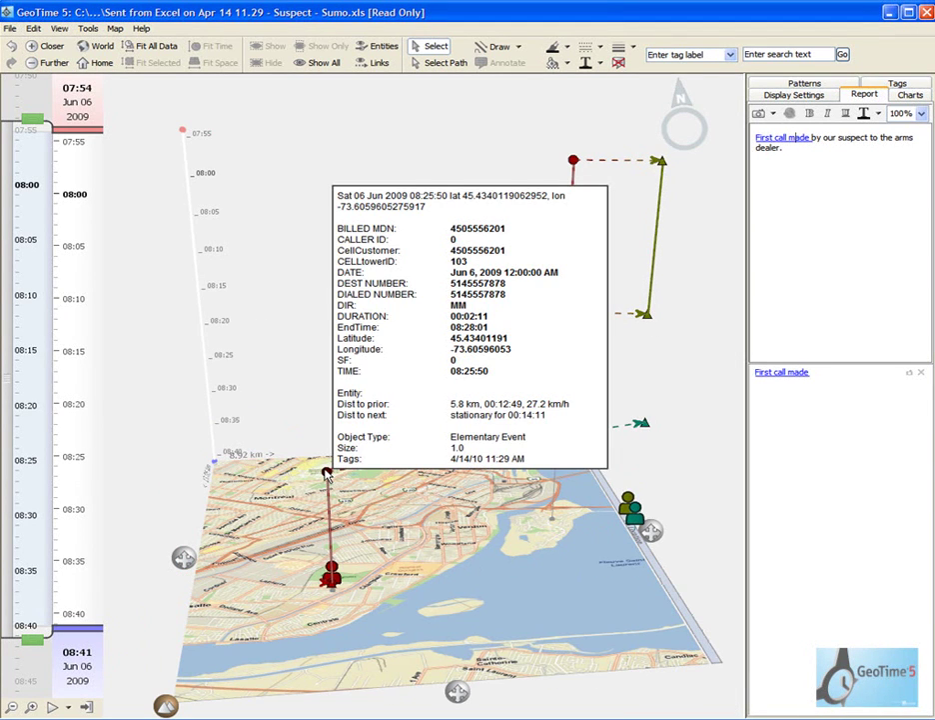
left_click(327, 476)
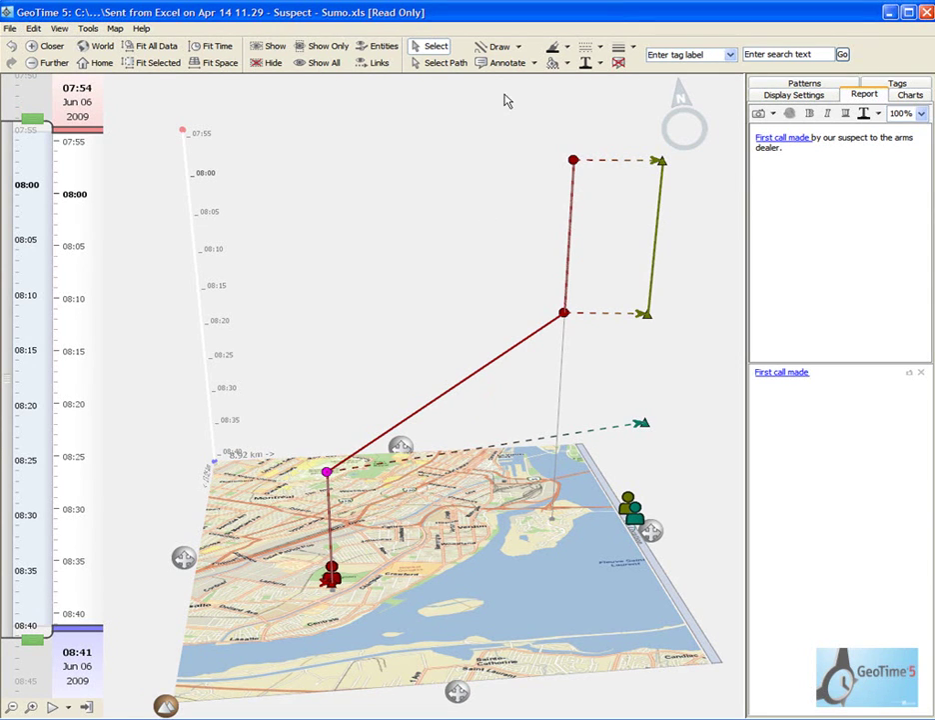
- Add a narrowed callout to the 08:25 call event and re-tilt the 3D view
left_click(535, 64)
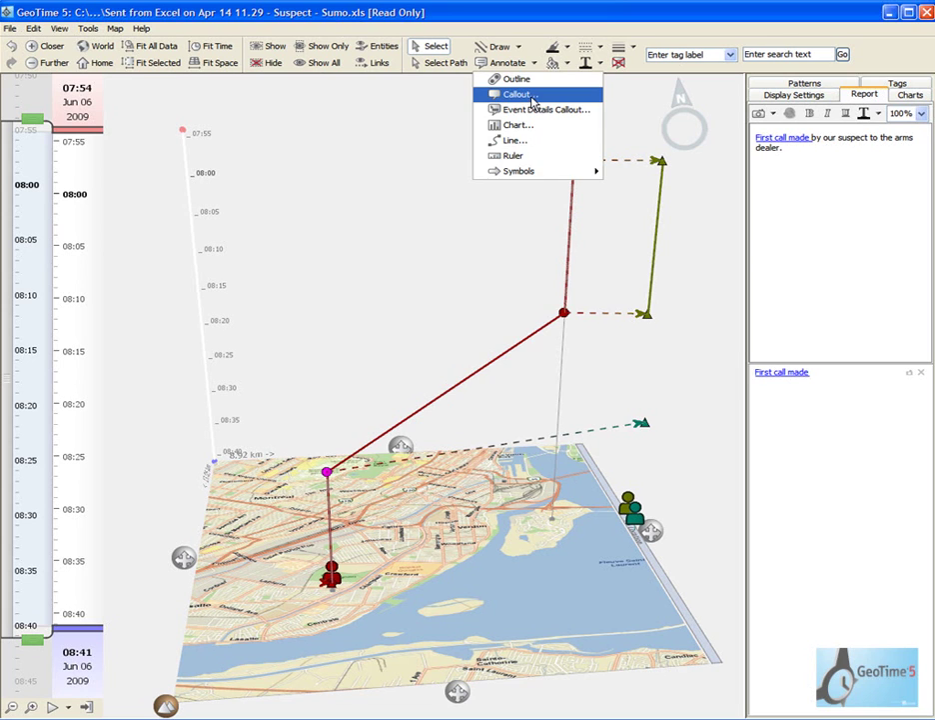
left_click(532, 97)
left_click_drag(478, 267, 430, 196)
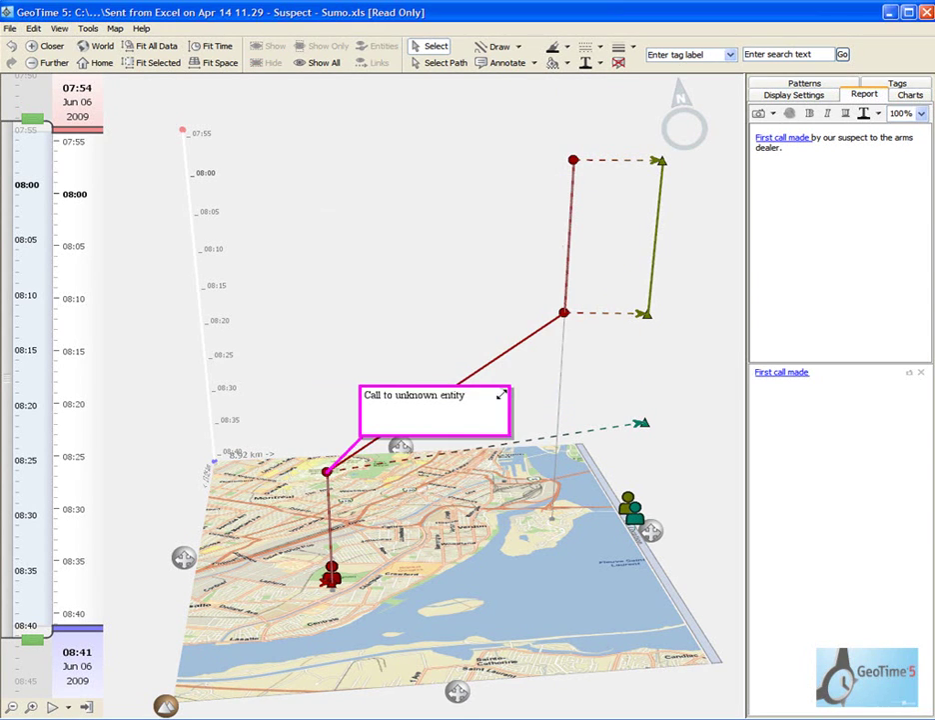
left_click_drag(514, 430, 369, 409)
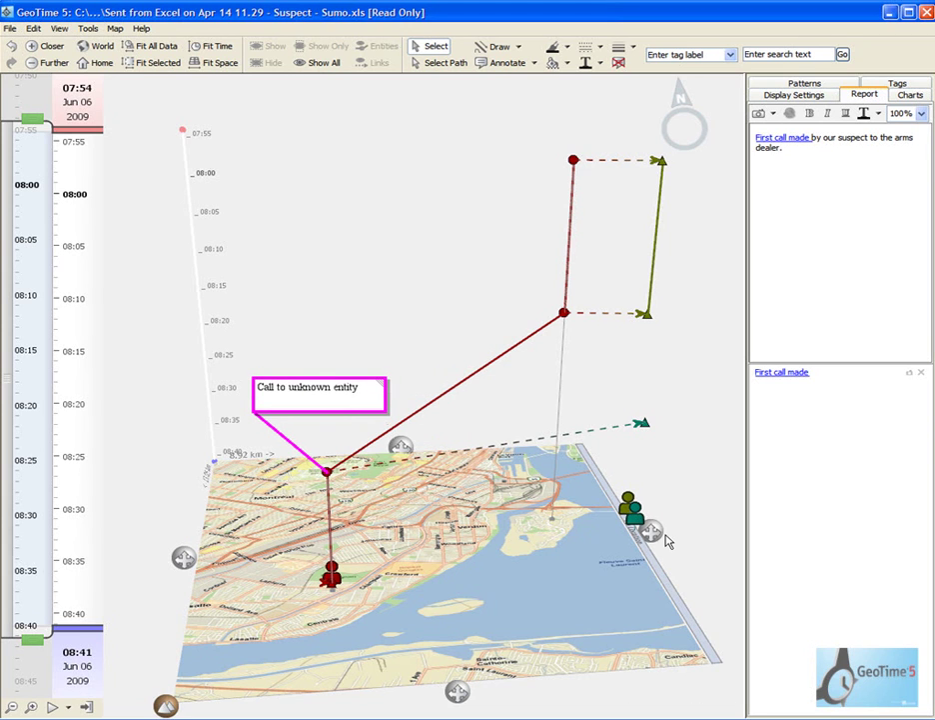
left_click_drag(651, 532, 565, 494)
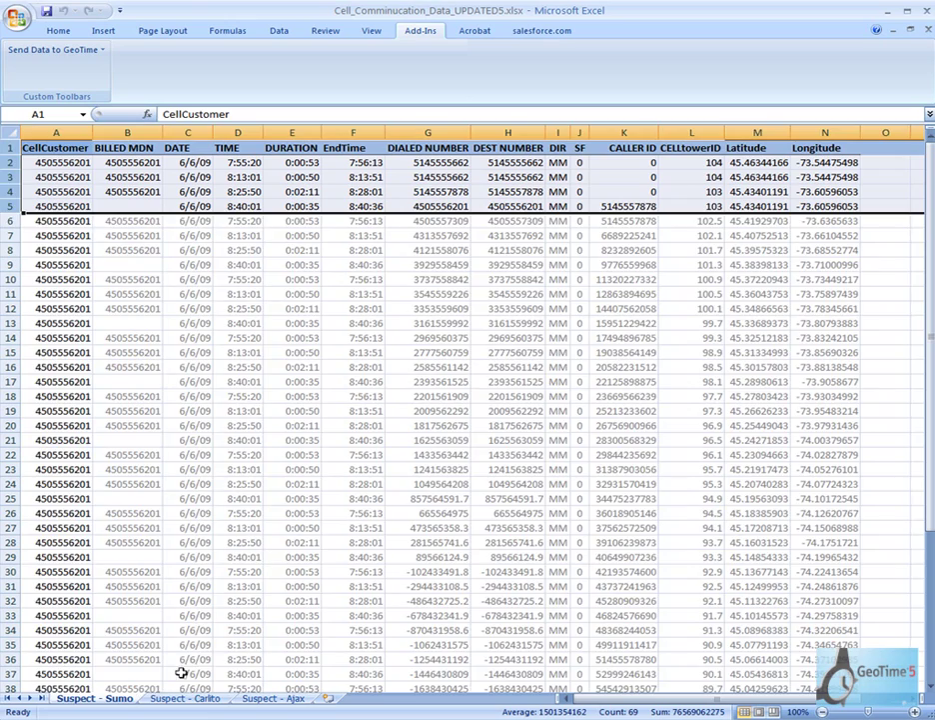
- Send the selected Suspect - Carlito call records to GeoTime
left_click(200, 697)
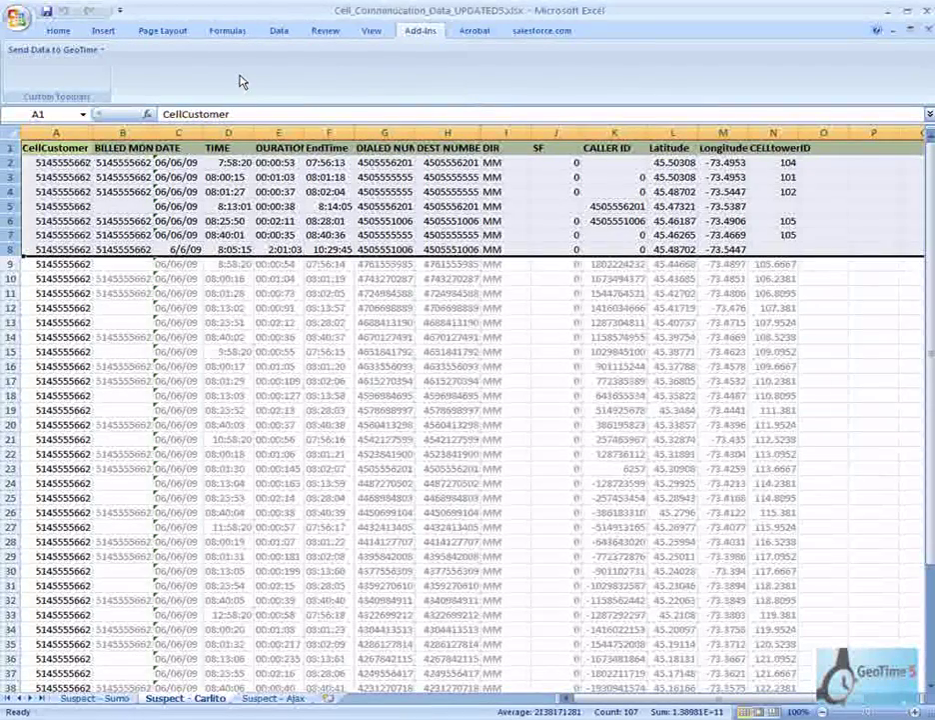
left_click(55, 49)
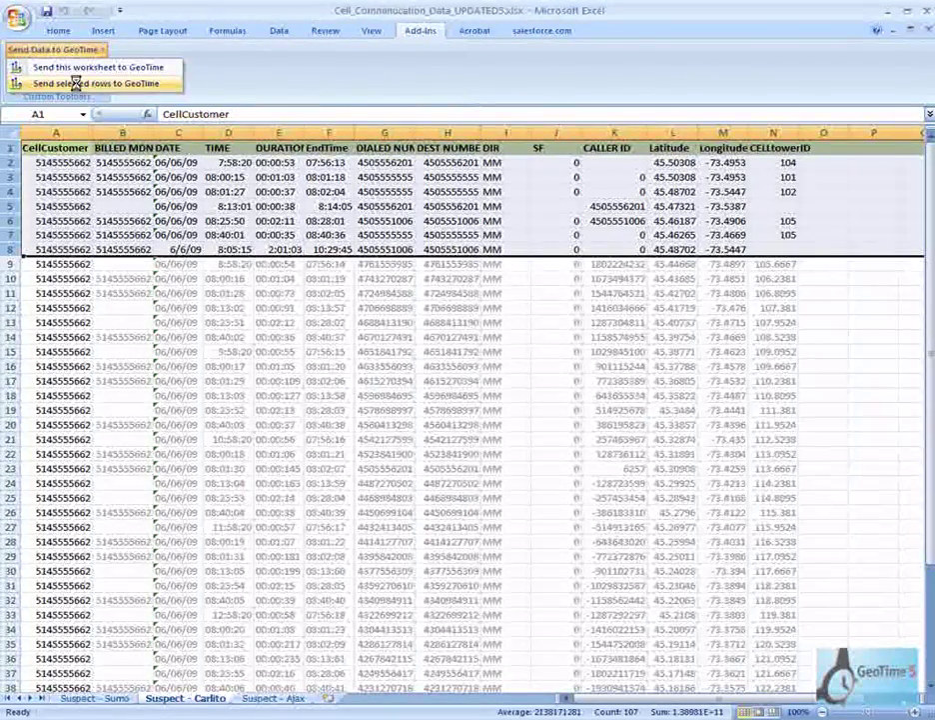
left_click(77, 82)
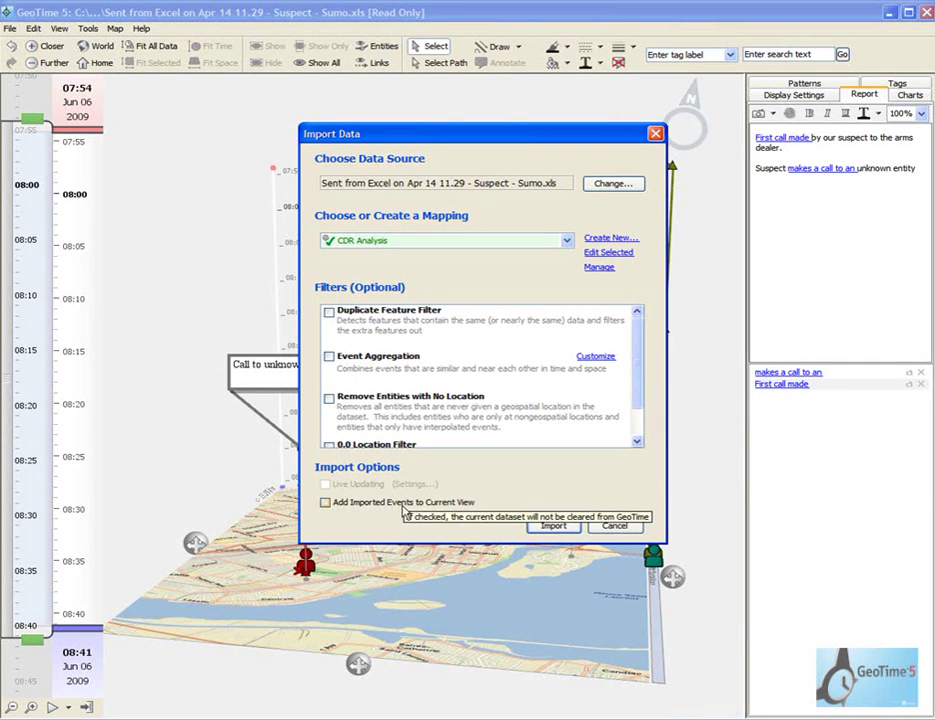
- Import them with Add Imported Events to Current View ticked and select the new track
left_click(363, 504)
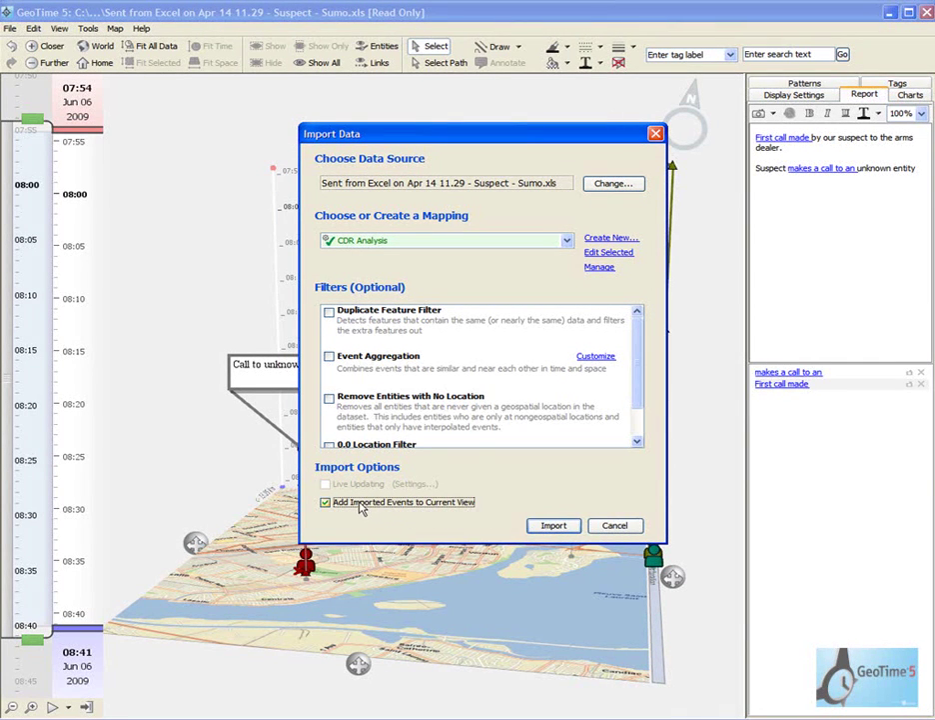
left_click(550, 526)
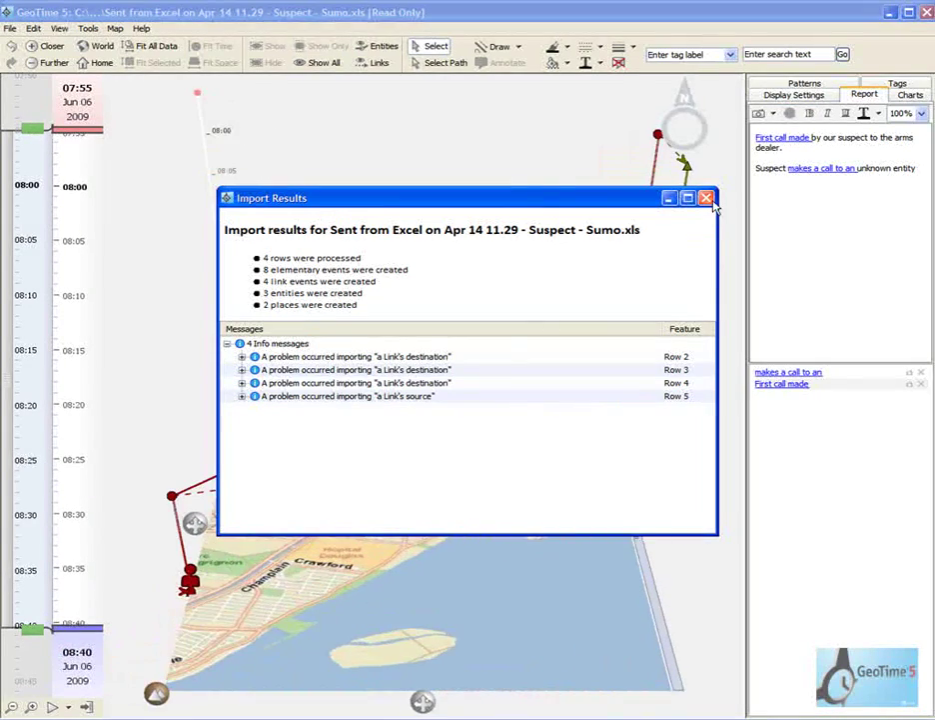
left_click(705, 197)
left_click(525, 401)
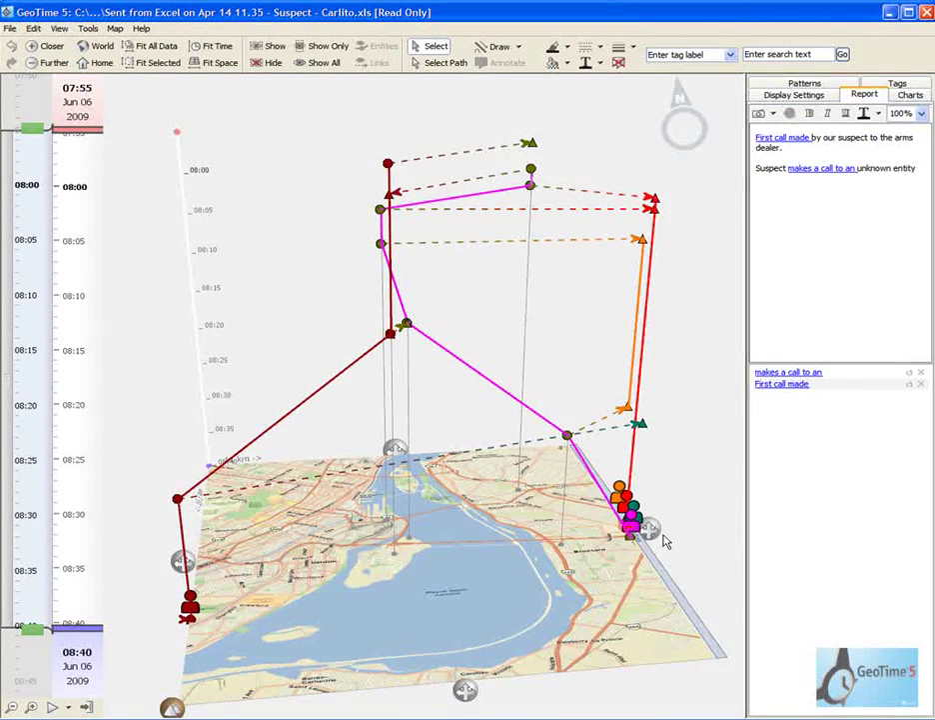
- Re-angle the 3D view and narrow the time window to 07:55–08:00
left_click_drag(626, 526, 583, 410)
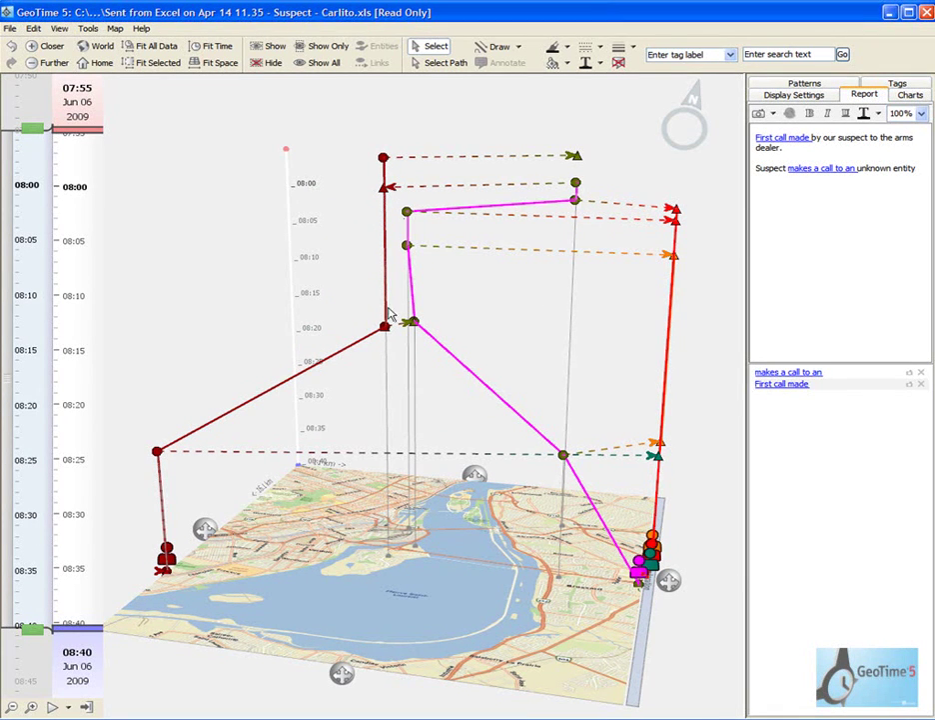
left_click_drag(442, 270, 419, 289)
left_click_drag(33, 627, 47, 573)
left_click_drag(71, 312, 72, 186)
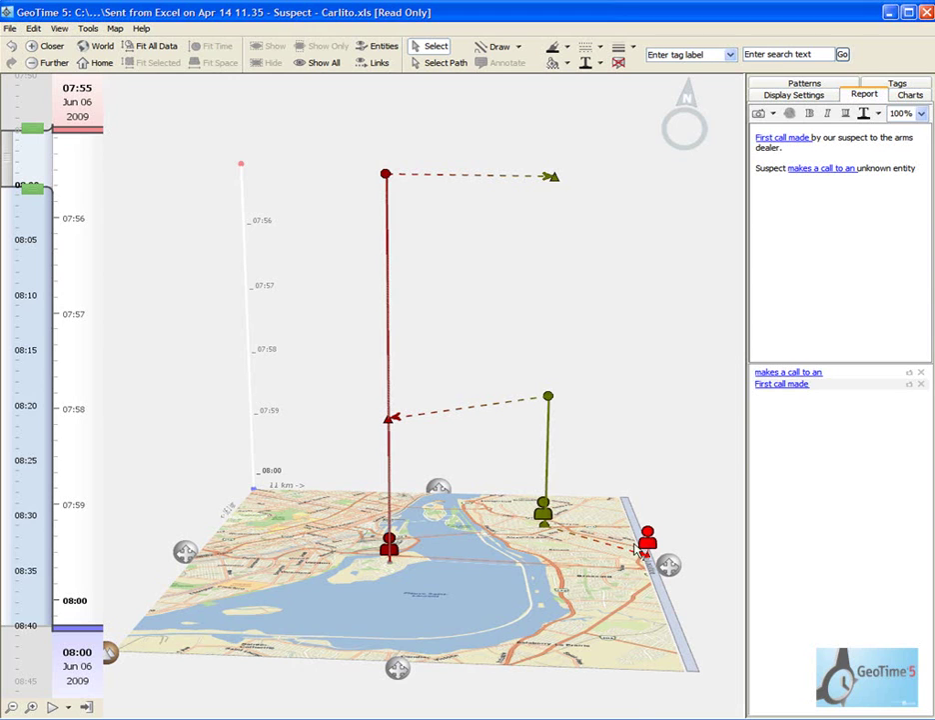
- Set a photo as the red suspect figure's icon in Object Properties
right_click(387, 548)
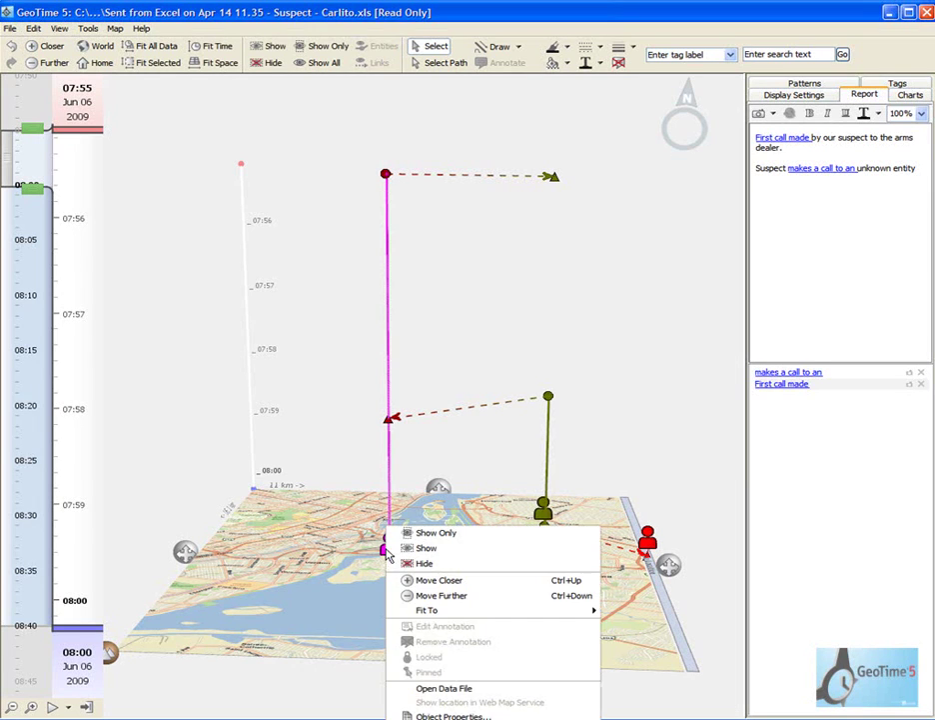
left_click(455, 715)
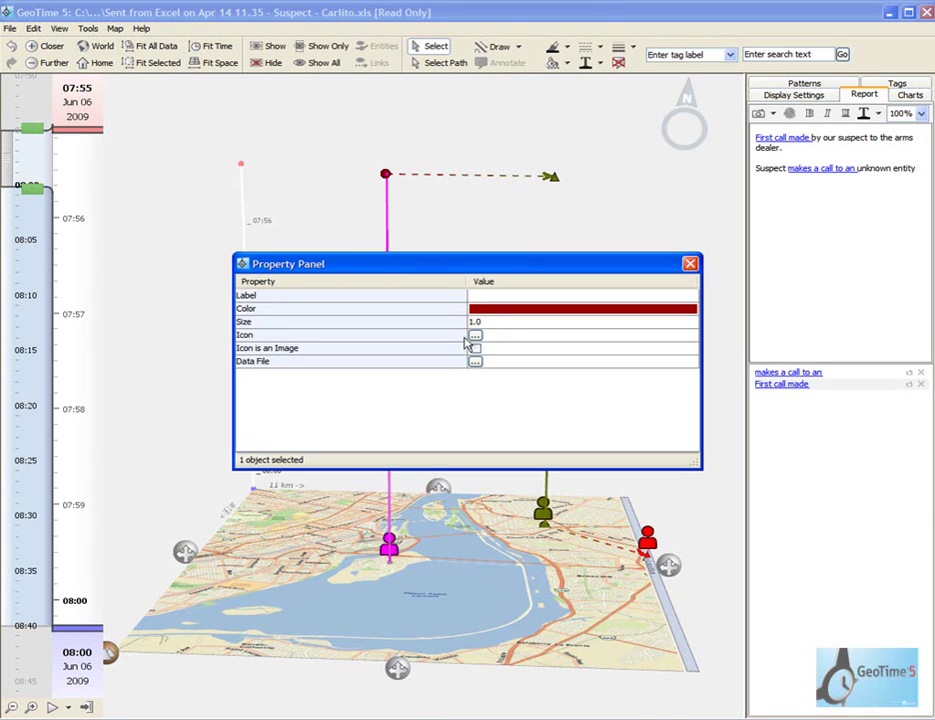
left_click(476, 338)
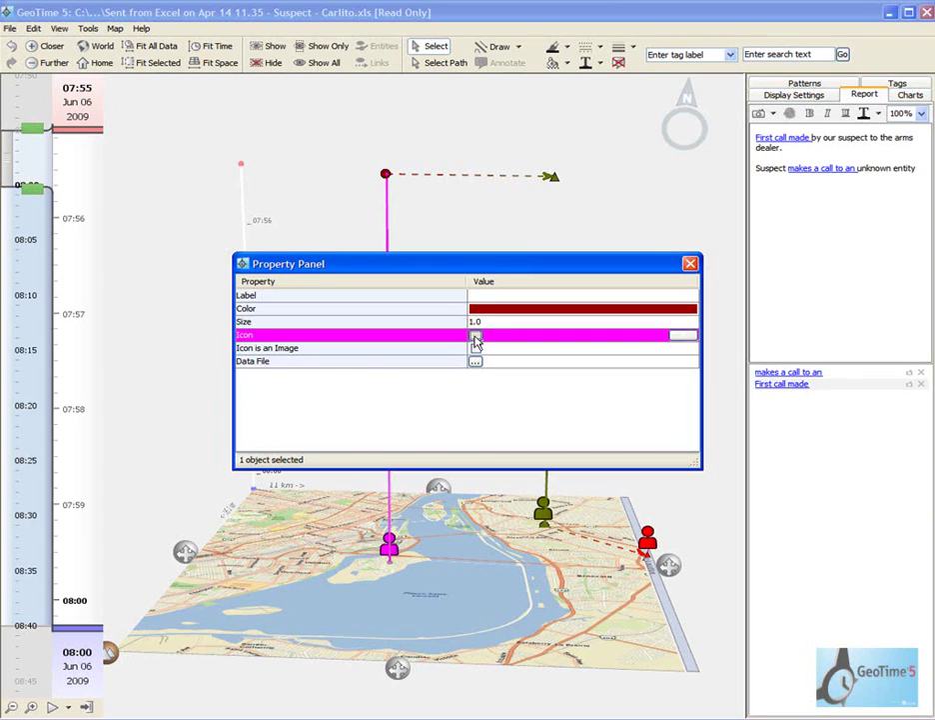
left_click(476, 340)
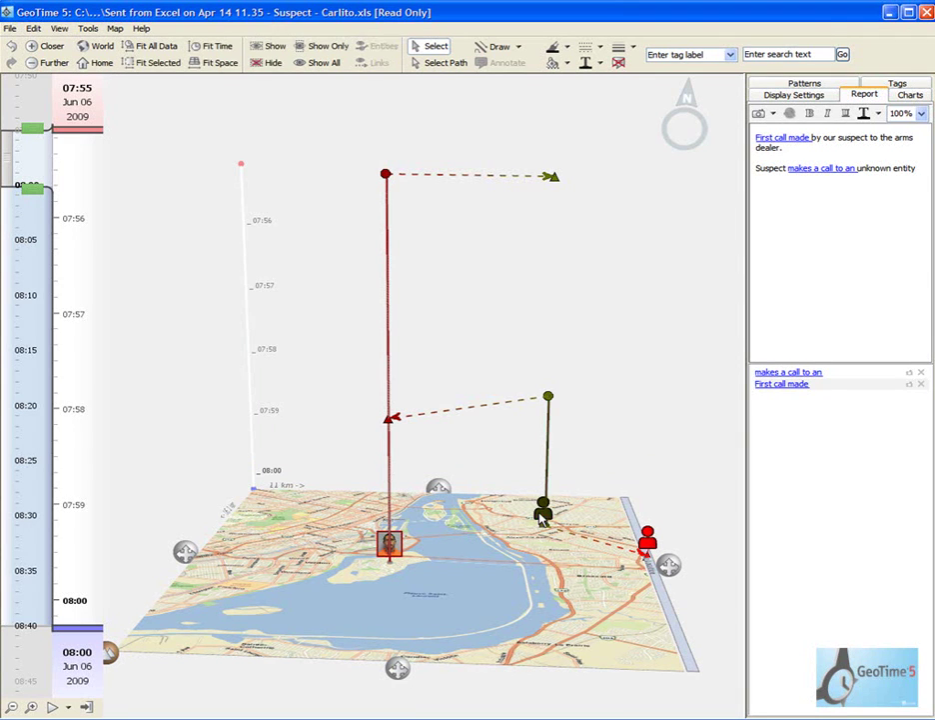
- Open Object Properties for the olive suspect figure
left_click(543, 512)
right_click(542, 512)
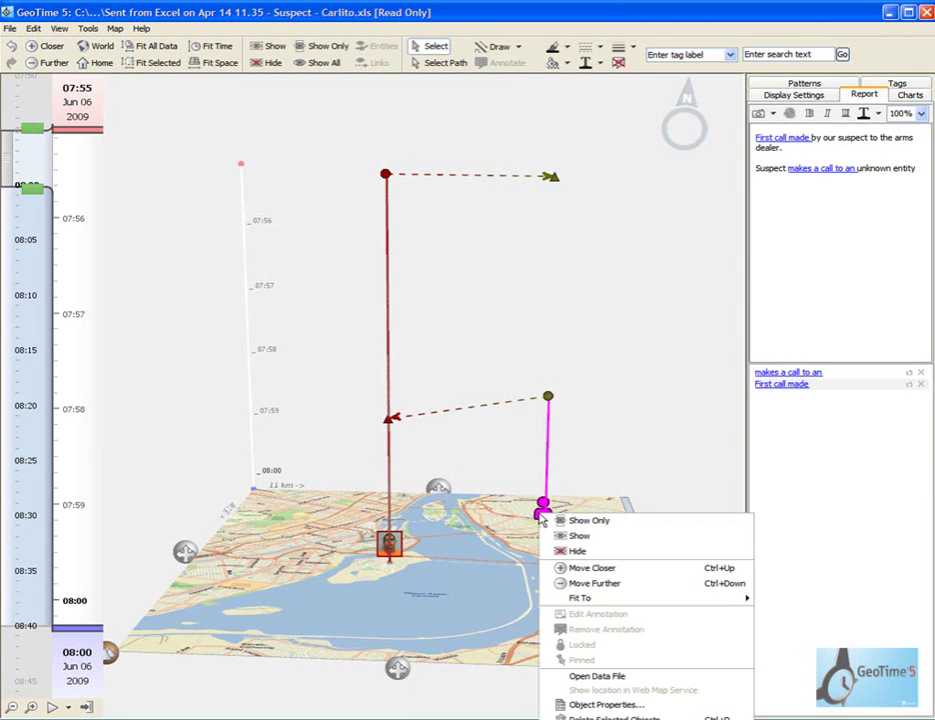
left_click(600, 704)
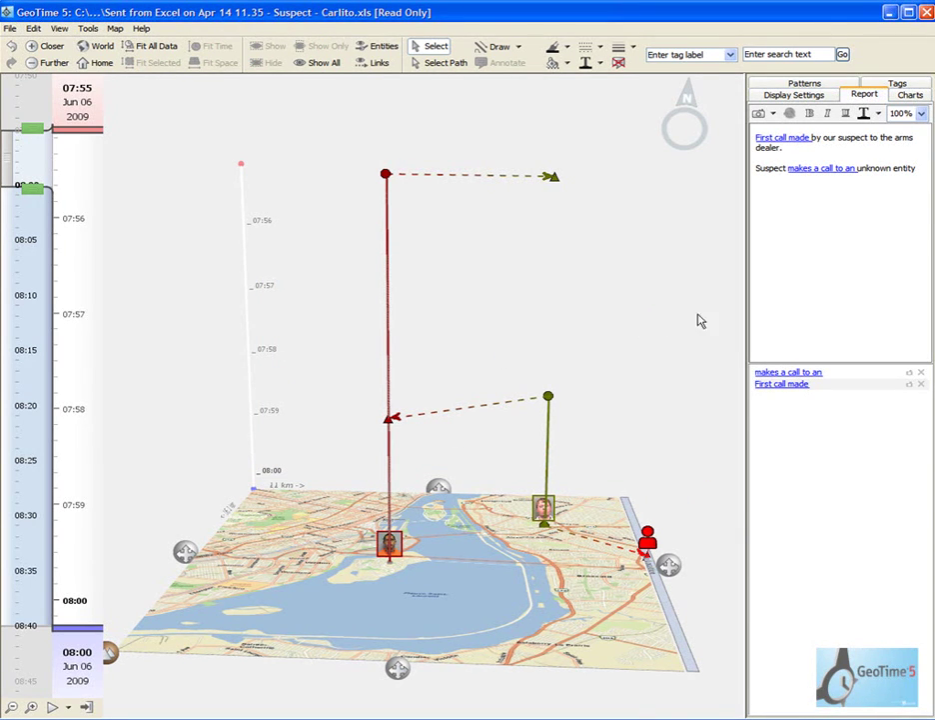
- Inspect the top dashed call link and extend the time window to 07:55–08:06
left_click_drag(669, 565, 647, 566)
left_click_drag(327, 120, 593, 238)
left_click(507, 233)
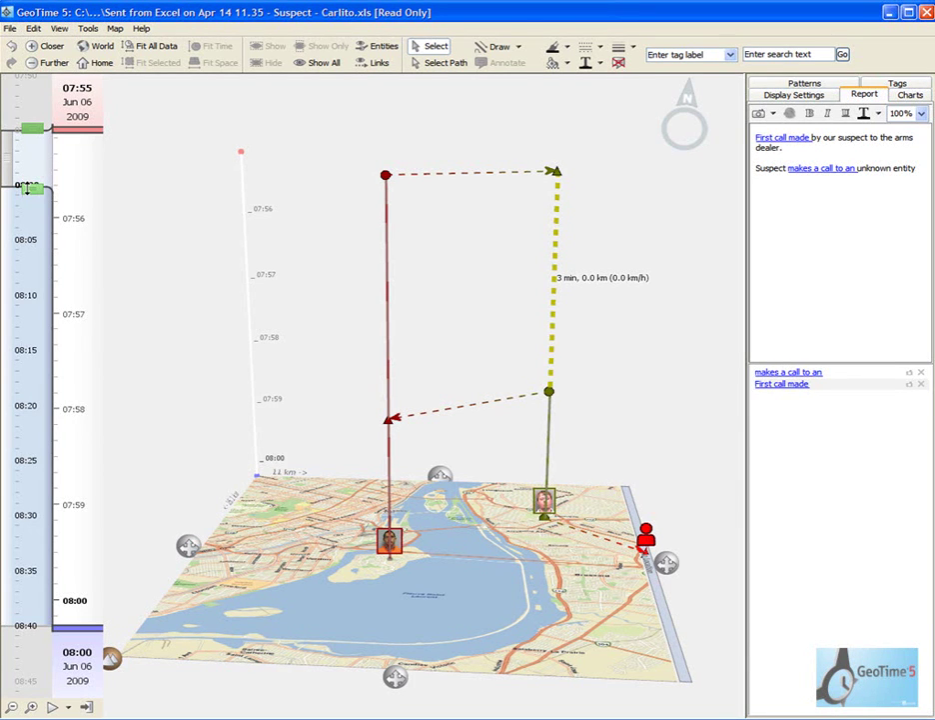
left_click_drag(33, 186, 41, 262)
left_click_drag(667, 565, 602, 569)
- Select a node on the olive track and tilt the 3D scene
left_click(424, 513)
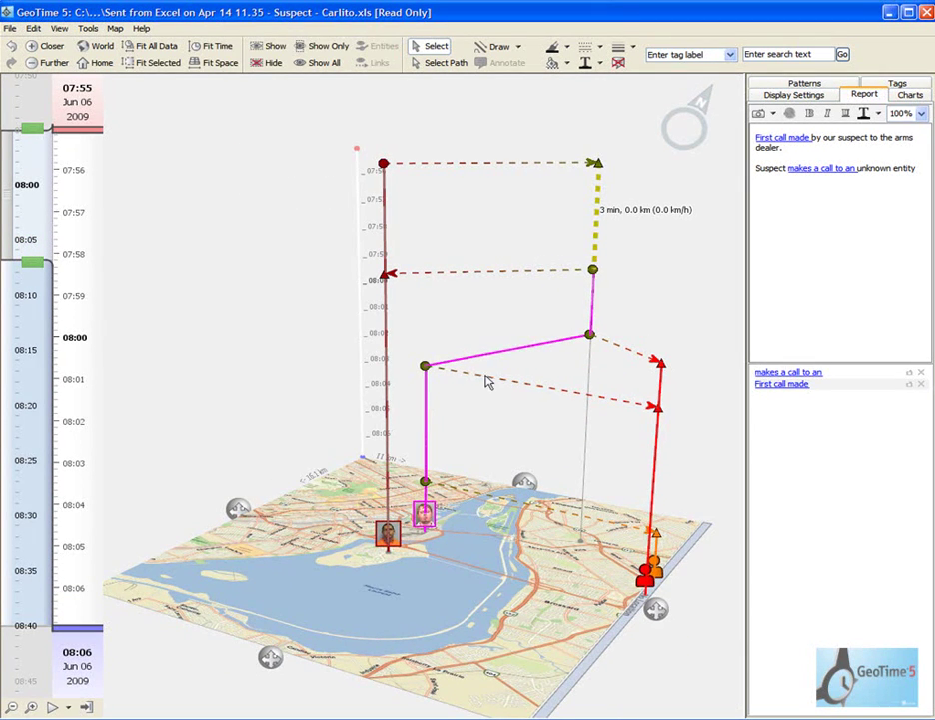
left_click(422, 369)
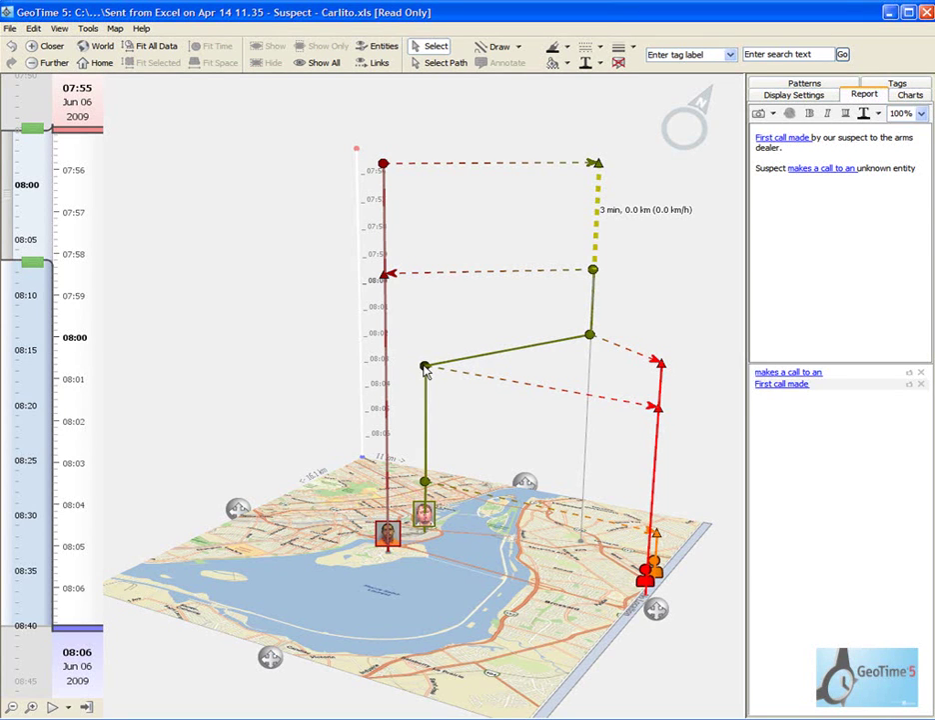
left_click(424, 368)
left_click_drag(657, 608, 633, 590)
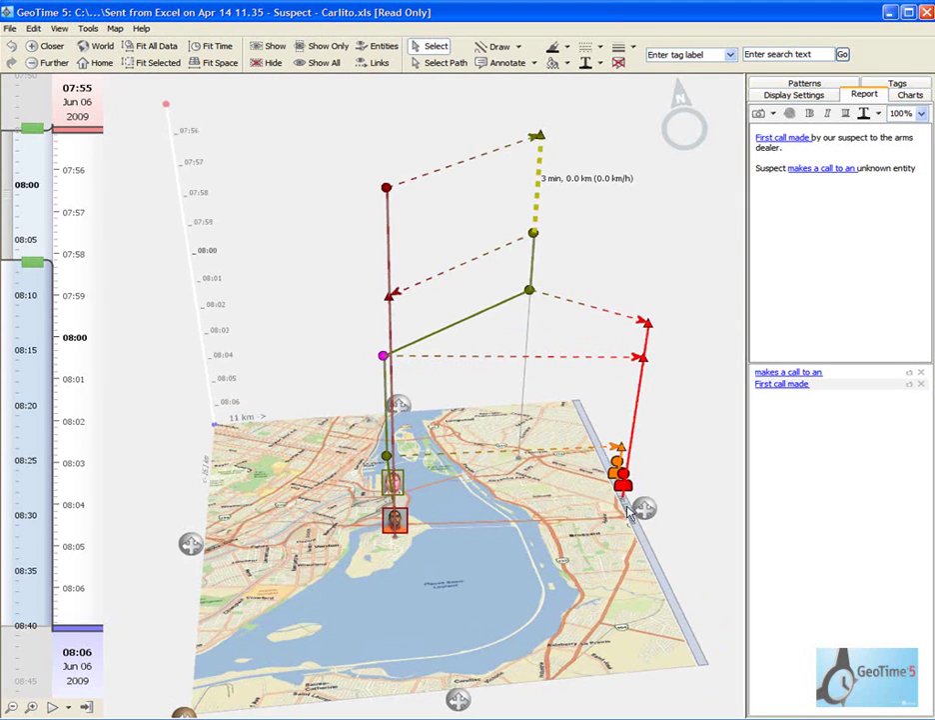
- Extend the time window to 08:18 and box-select the nodes where the two tracks meet
left_click_drag(33, 262, 31, 394)
left_click_drag(359, 442, 458, 523)
mouse_move(661, 595)
left_mouse_down()
mouse_move(696, 576)
mouse_move(684, 579)
left_mouse_up()
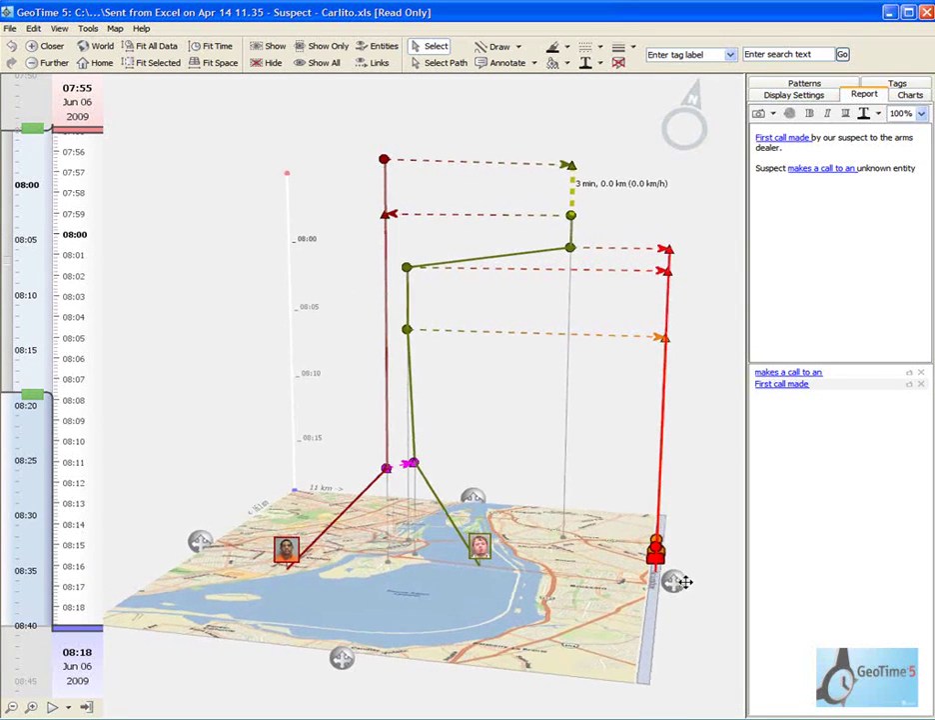
left_click(532, 63)
- Circle the meeting nodes with an outline callout and link the 'Potential meeting' note to it
left_click(522, 94)
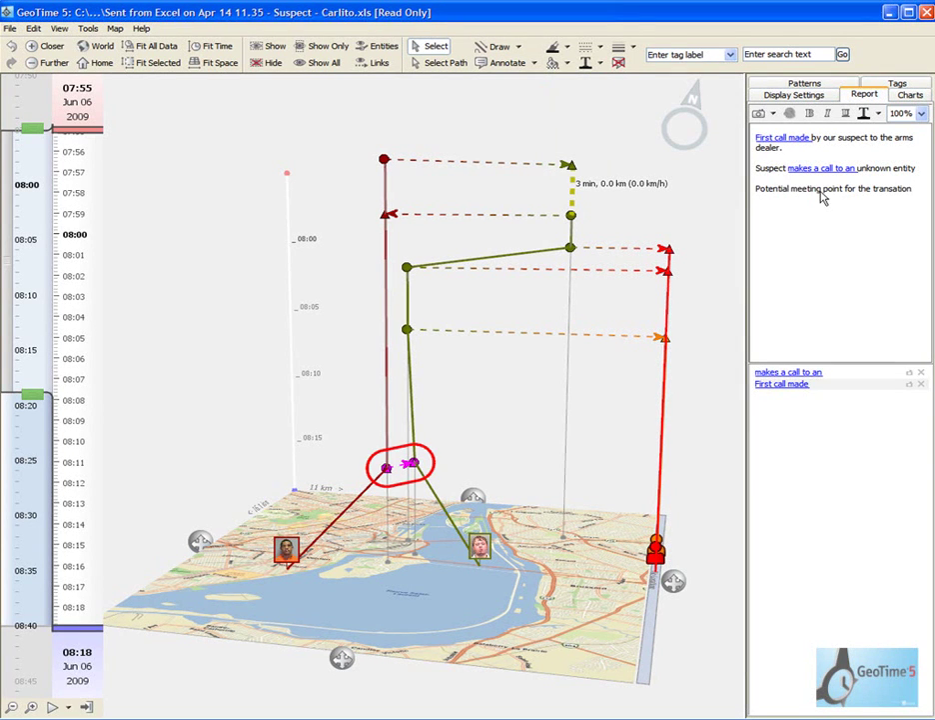
left_click_drag(822, 189, 758, 198)
left_click(790, 113)
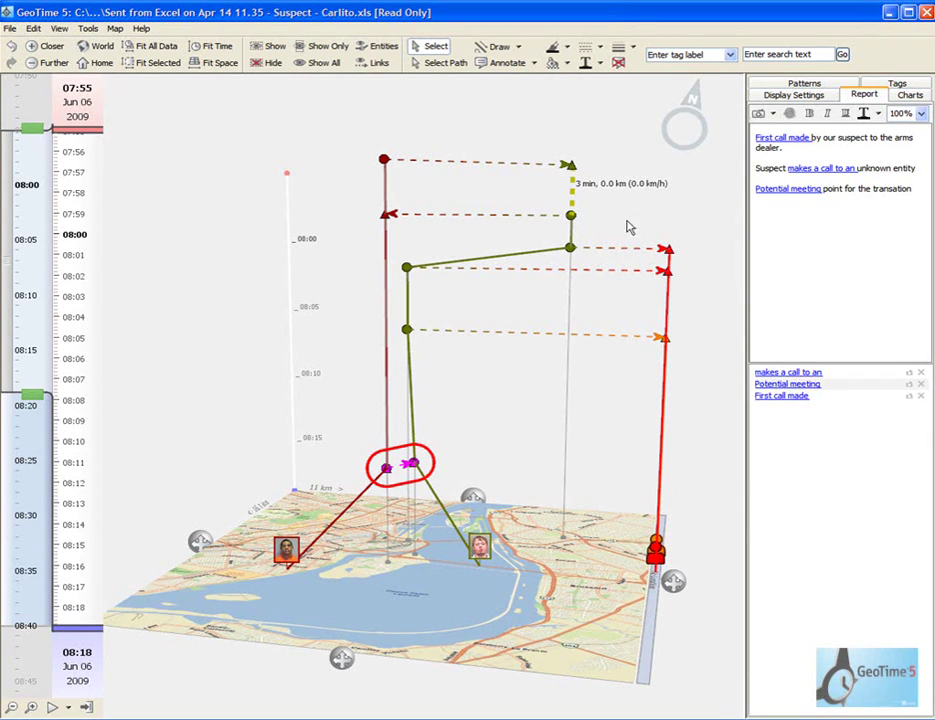
- Clear the node selection and extend the time window end to about 08:21
left_click(482, 408)
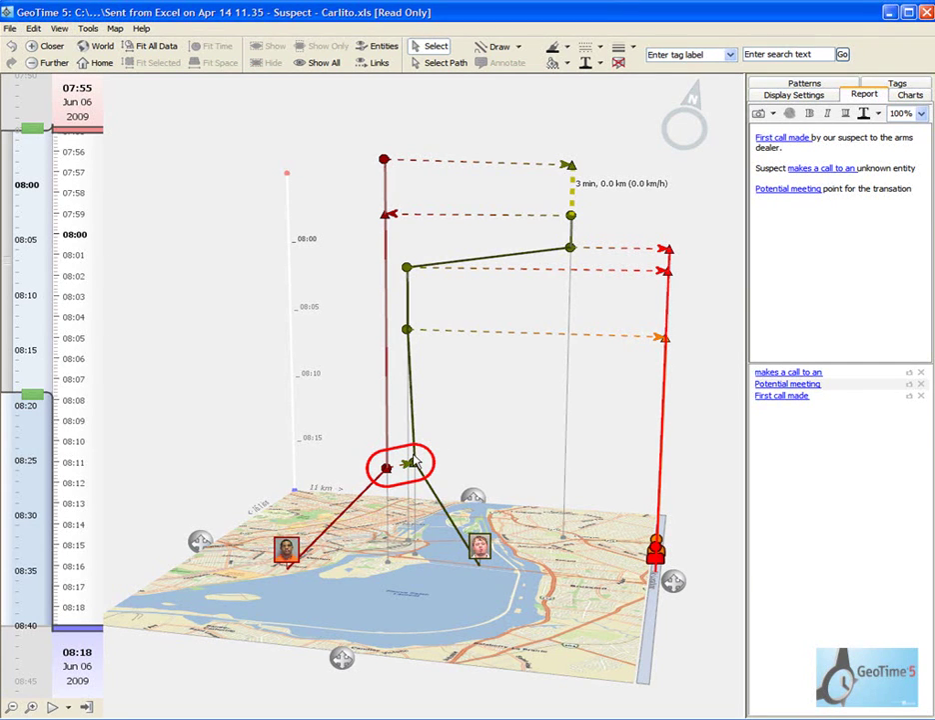
left_click_drag(678, 578, 660, 591)
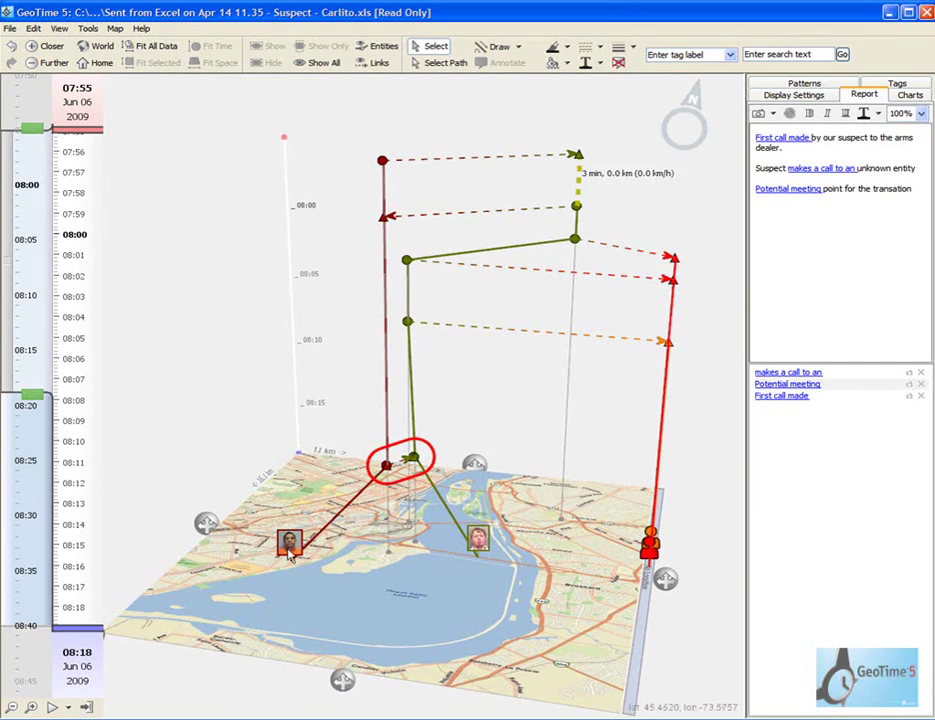
left_click_drag(33, 395, 33, 532)
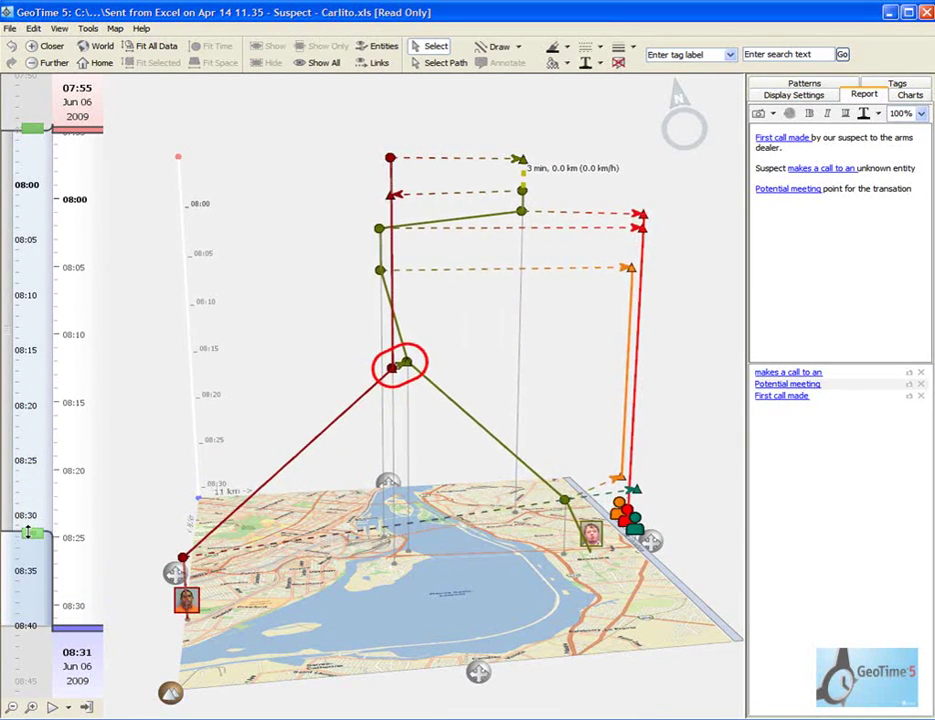
left_click_drag(672, 553, 631, 550)
- Import the Suspect - Ajax.xls call records (9 rows, 3 entities) and inspect the new trail
left_click(593, 539)
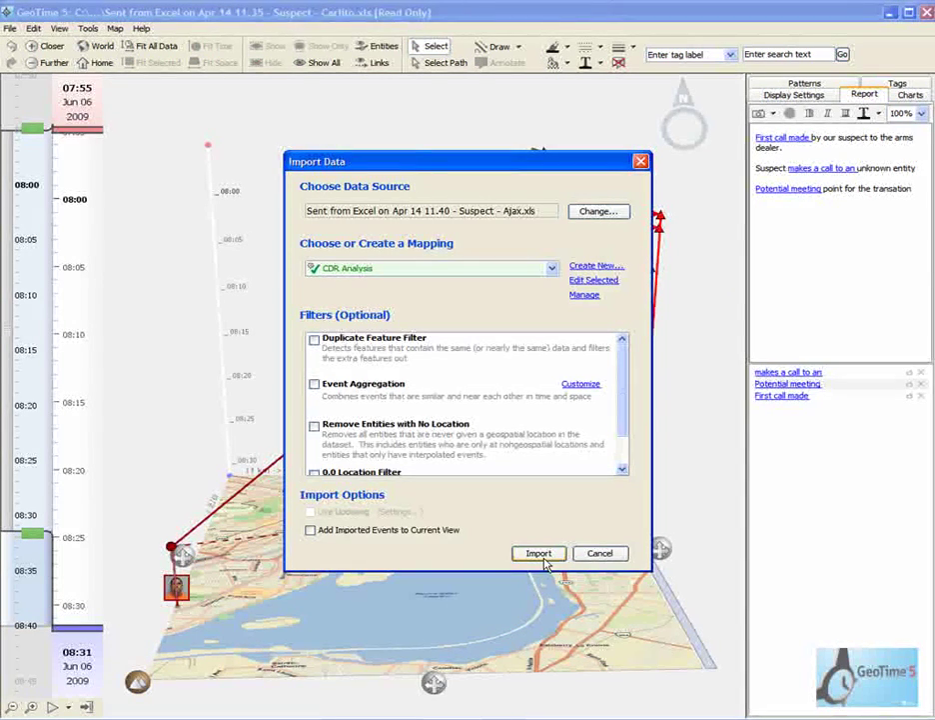
left_click(539, 552)
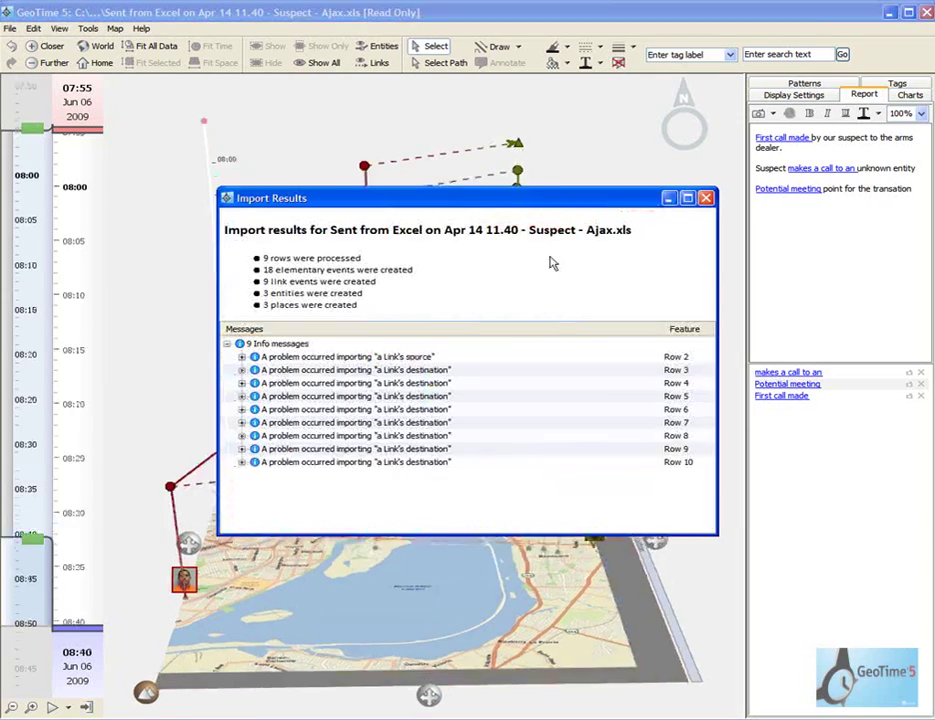
left_click(706, 195)
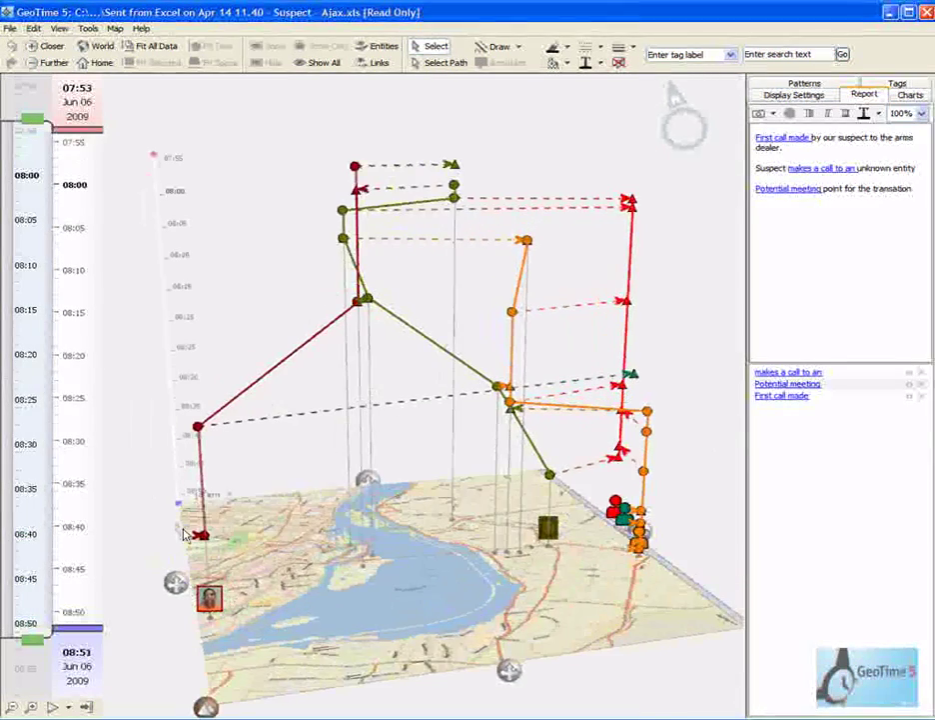
left_click_drag(519, 677, 455, 674)
- Check the orange entity's Object Properties, closing them without changes
right_click(640, 587)
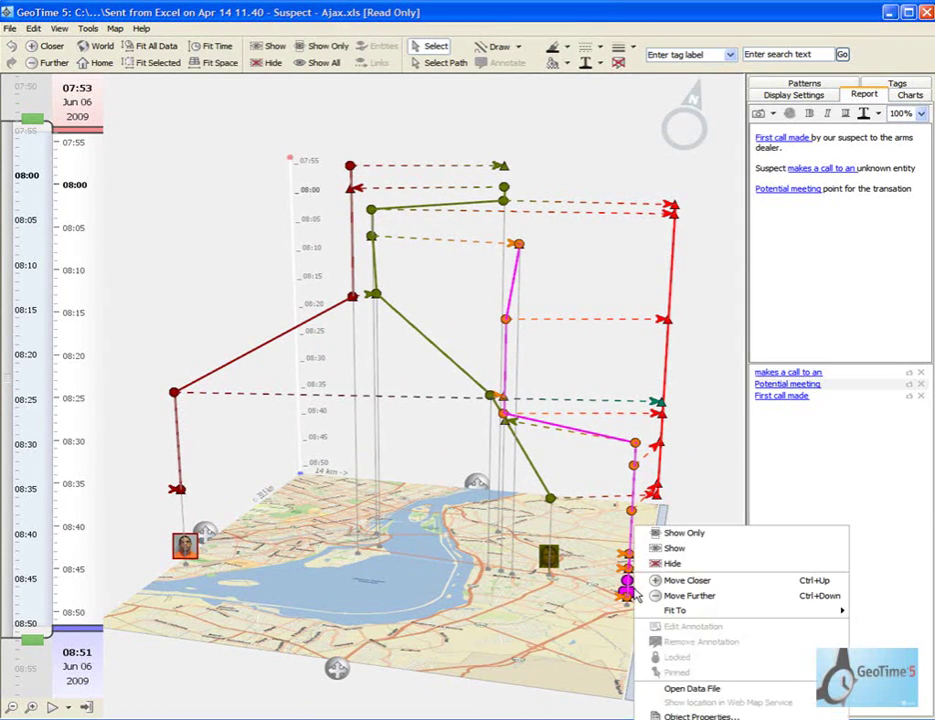
left_click(679, 716)
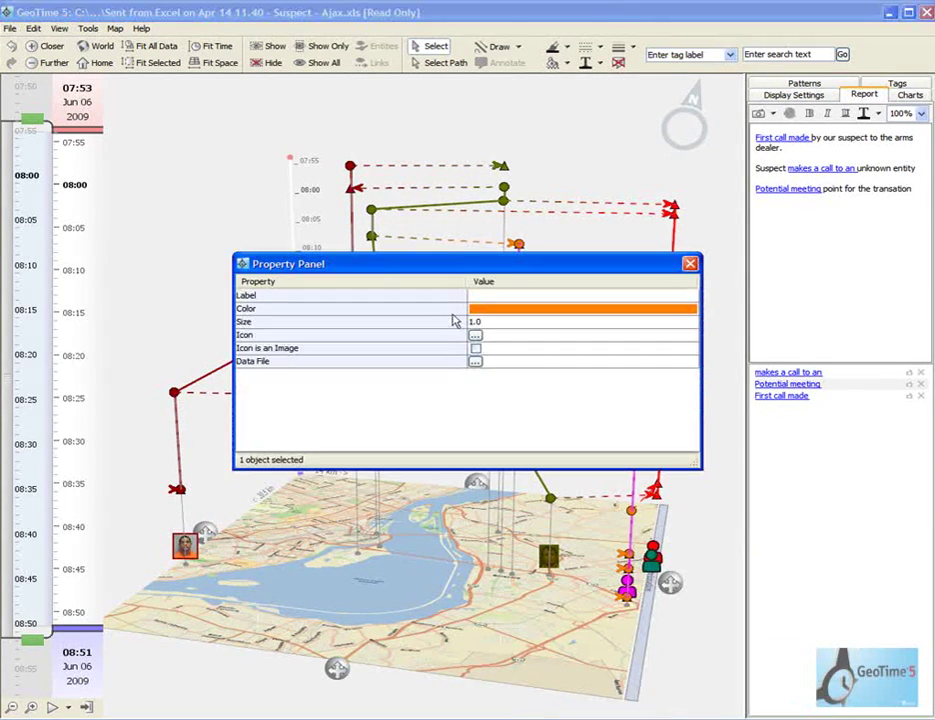
key("Escape")
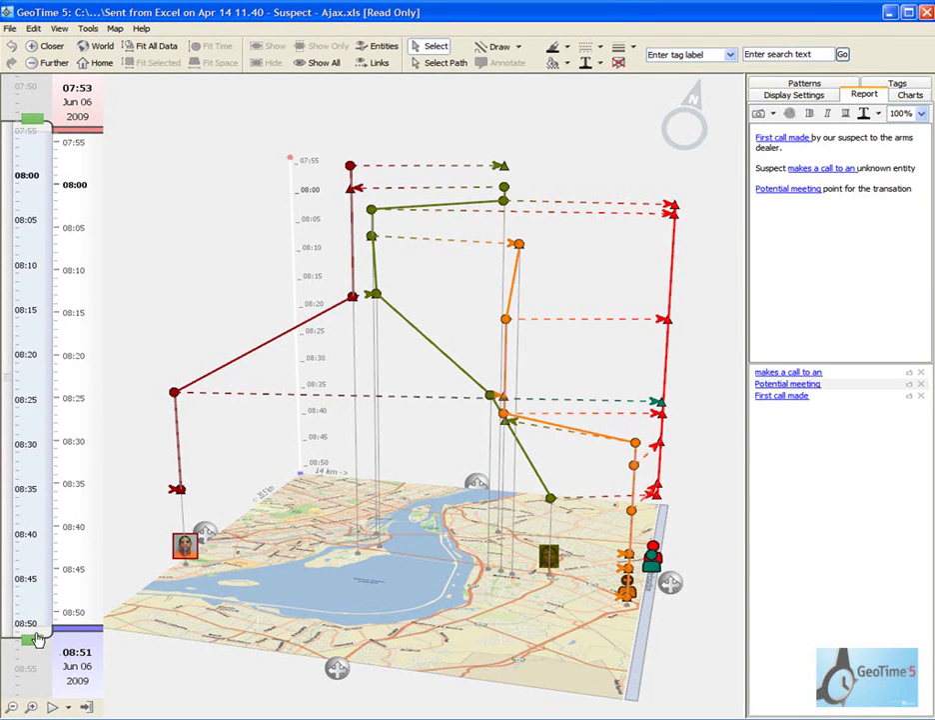
- Narrow the time window, select the green-to-orange call link, then extend the end to 08:27
left_click_drag(32, 640, 17, 280)
left_click_drag(34, 118, 25, 187)
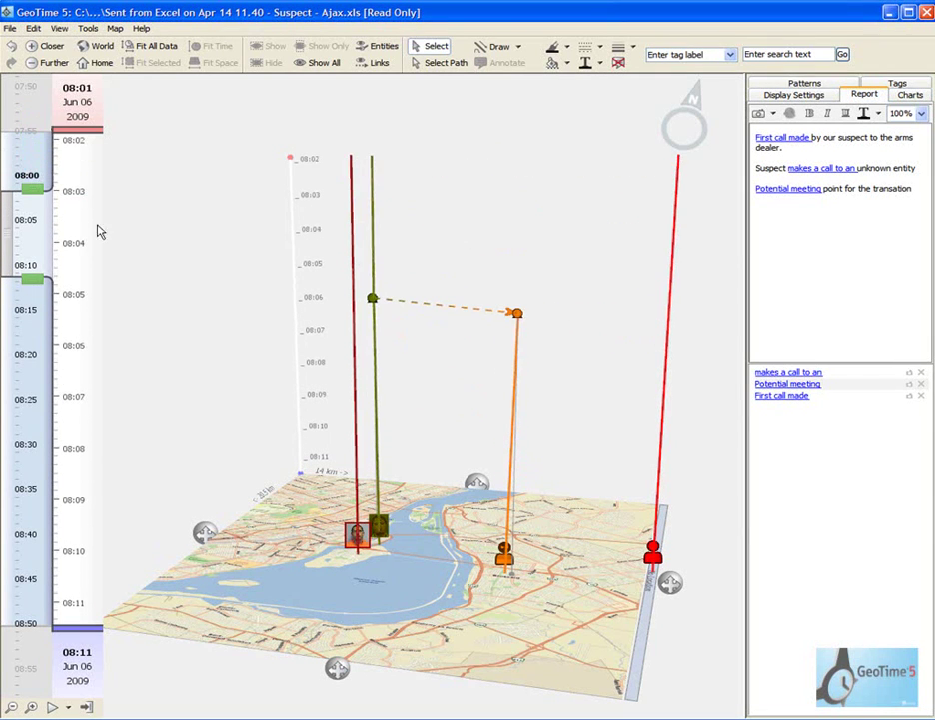
left_click_drag(619, 257, 324, 359)
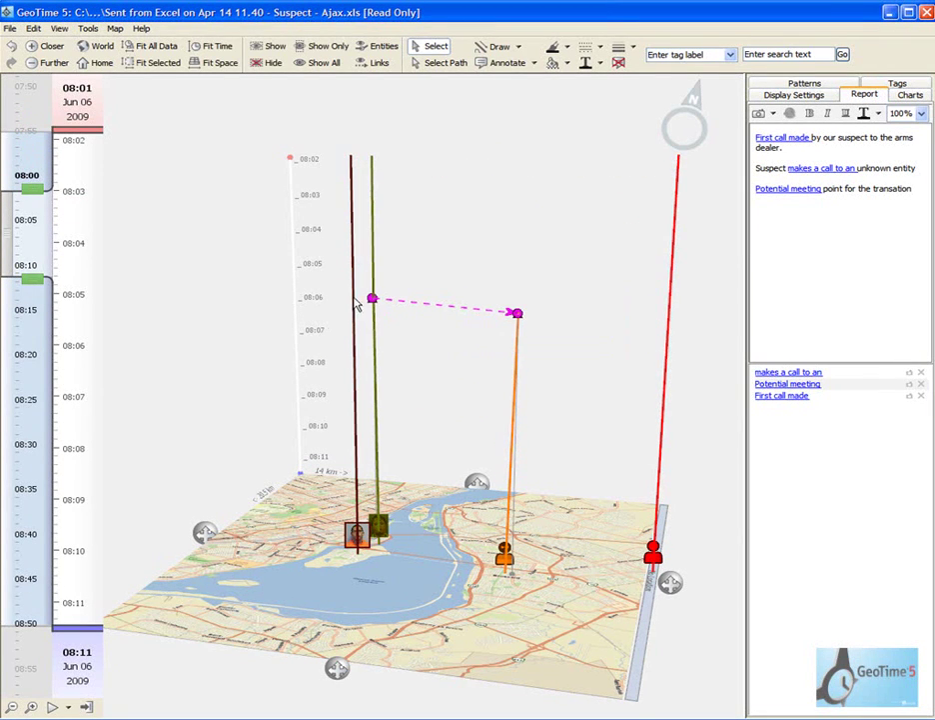
mouse_move(667, 586)
left_mouse_down()
mouse_move(699, 585)
mouse_move(668, 583)
left_mouse_up()
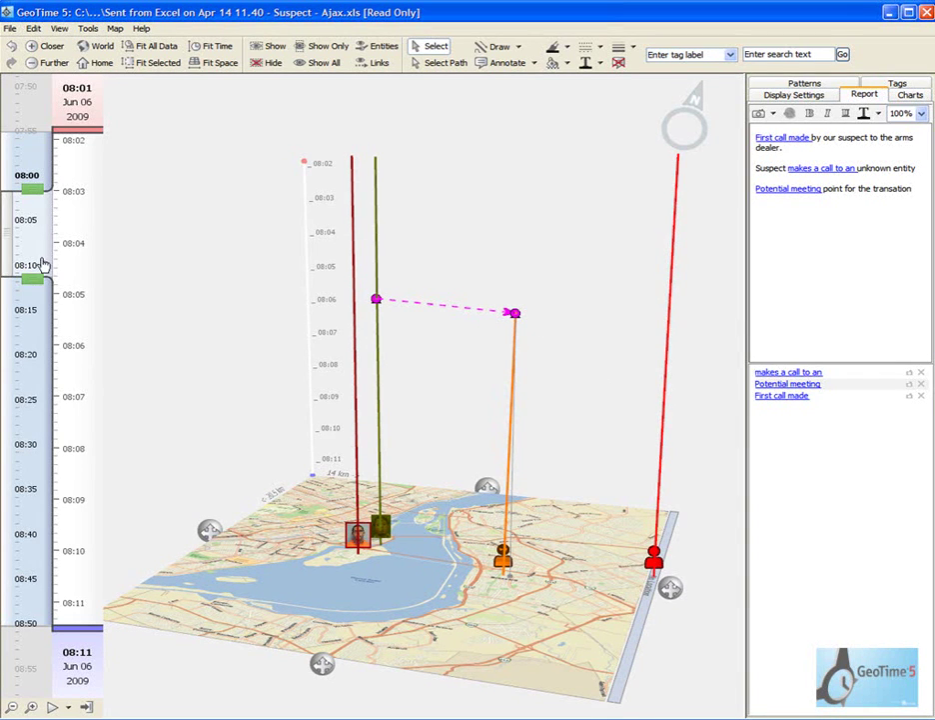
left_click_drag(32, 279, 40, 362)
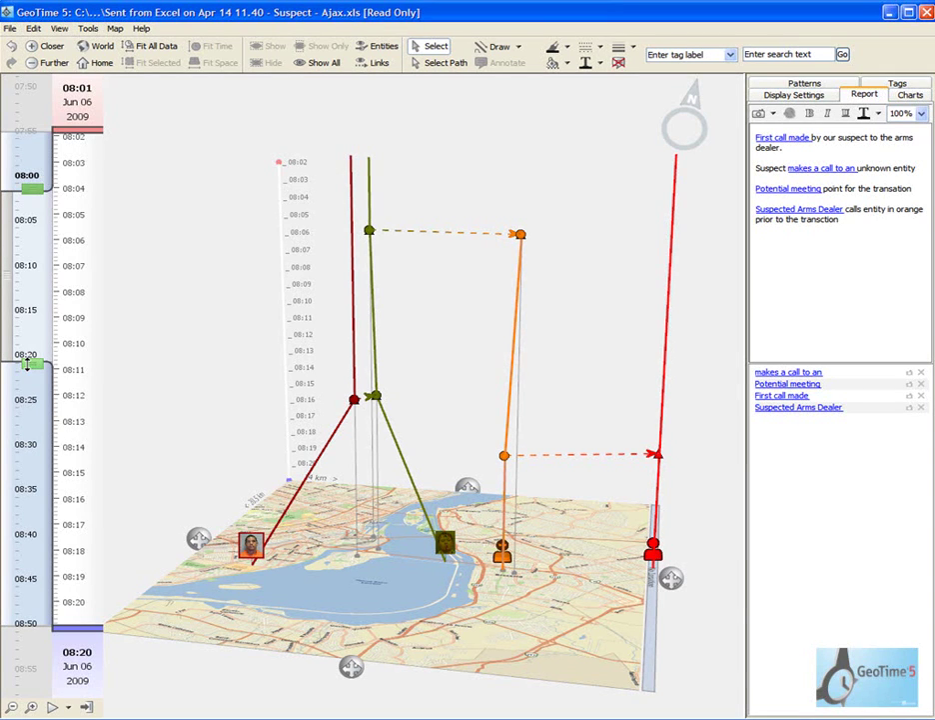
left_click_drag(28, 362, 30, 418)
- Run Link Analysis from the Patterns tab on the red entity and filter to 1 Degree Separation
left_click(509, 559)
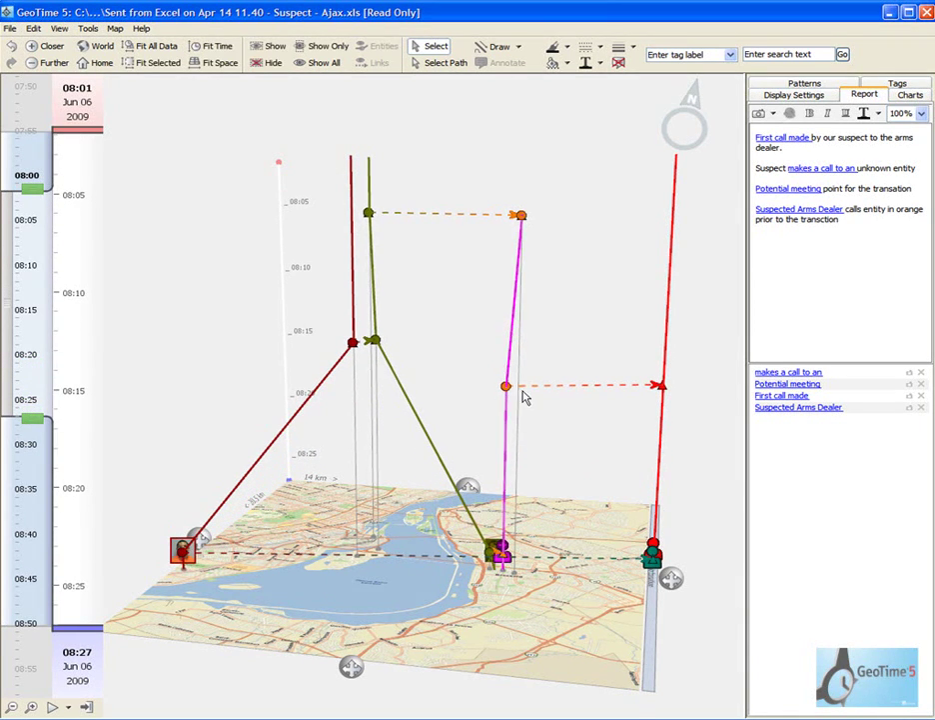
left_click(532, 388)
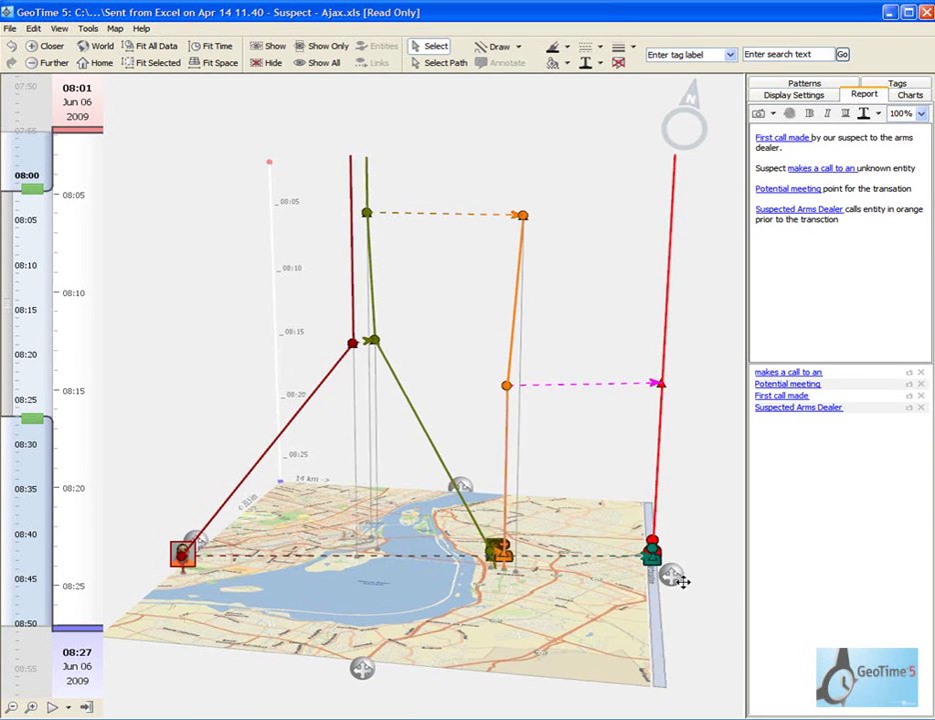
mouse_move(735, 145)
left_click(805, 83)
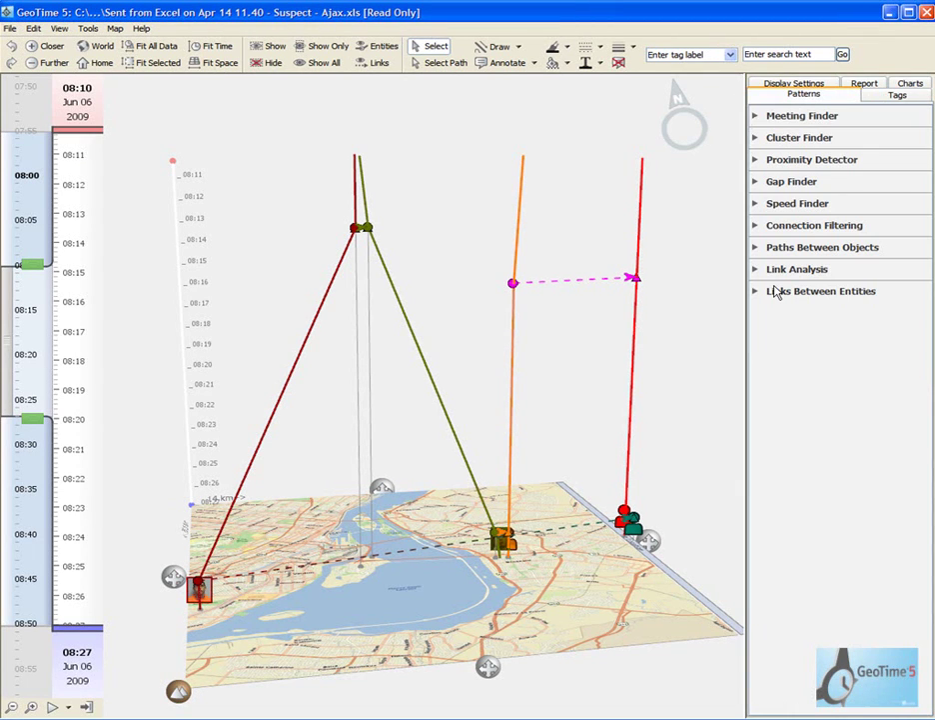
left_click(757, 269)
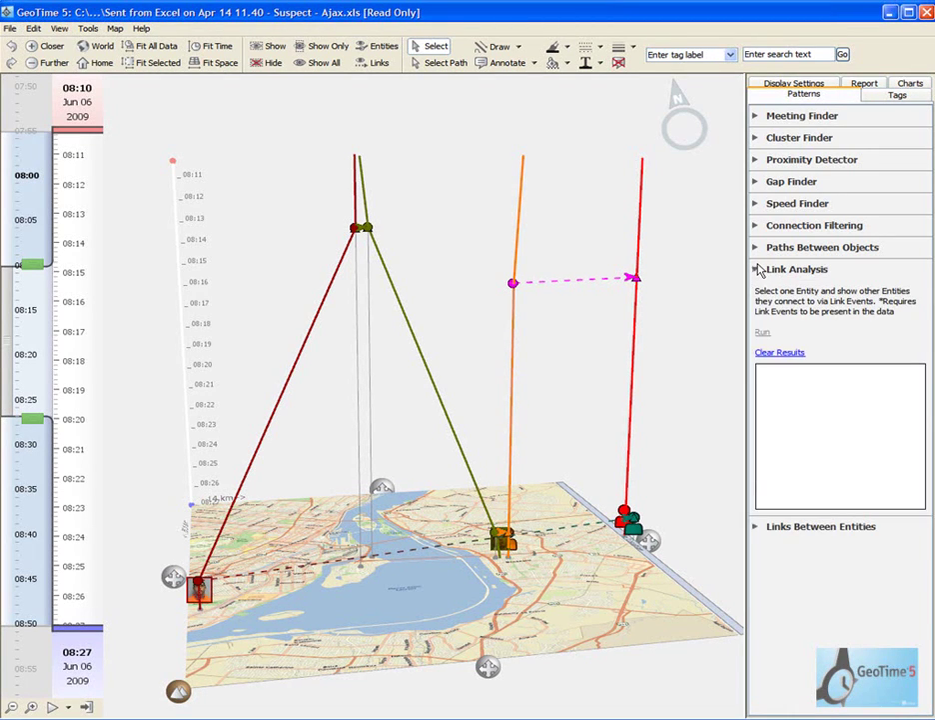
left_click(630, 430)
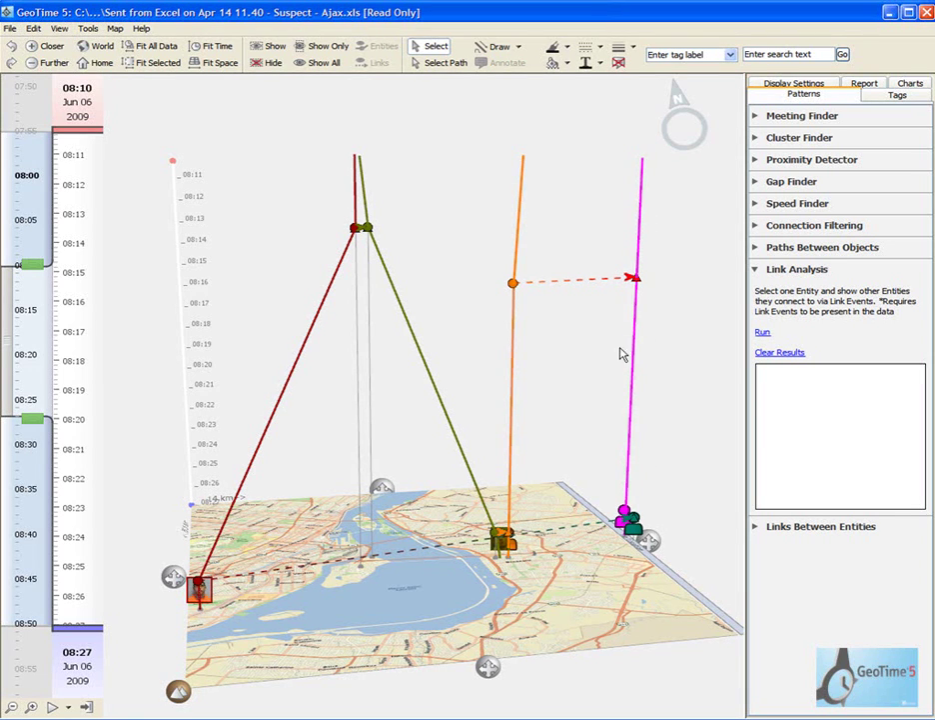
left_click(761, 334)
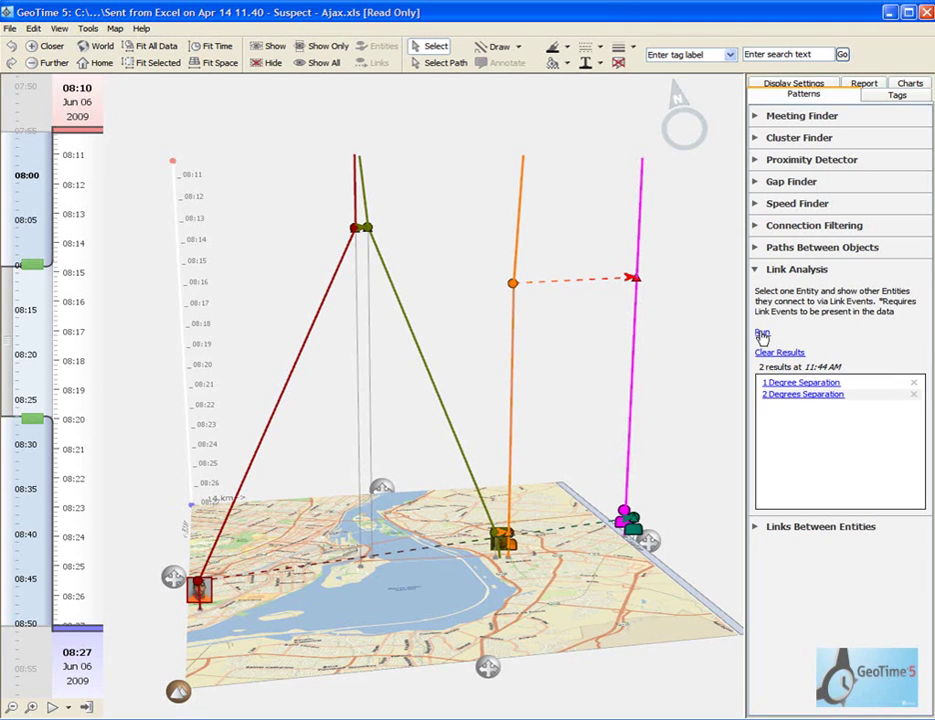
left_click(781, 383)
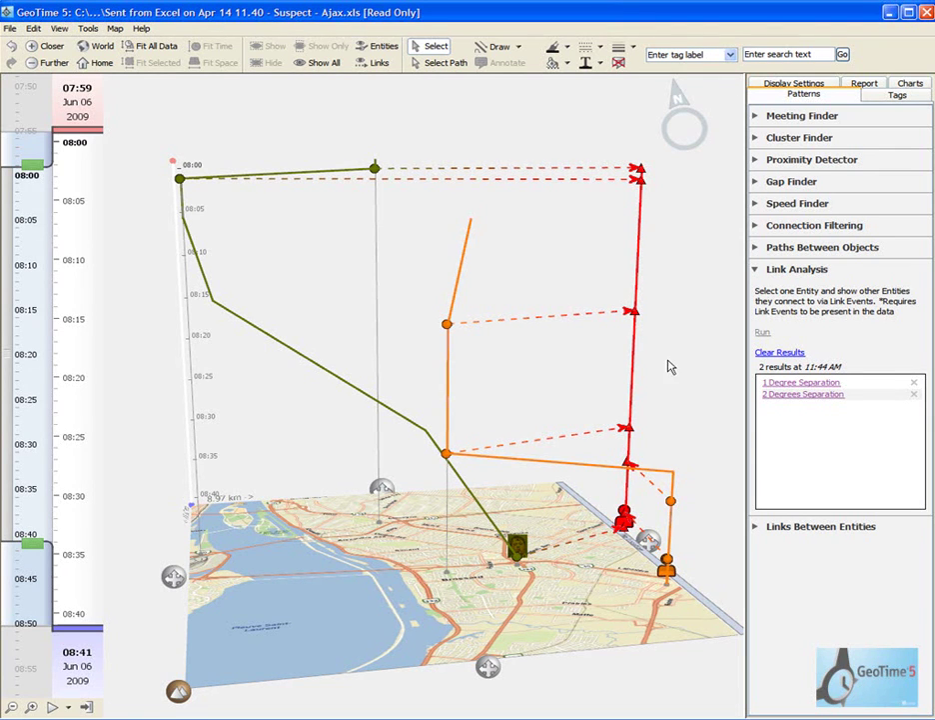
- Extend the time window end to about 08:49 and rotate the scene
mouse_move(669, 565)
left_click_drag(33, 545, 33, 635)
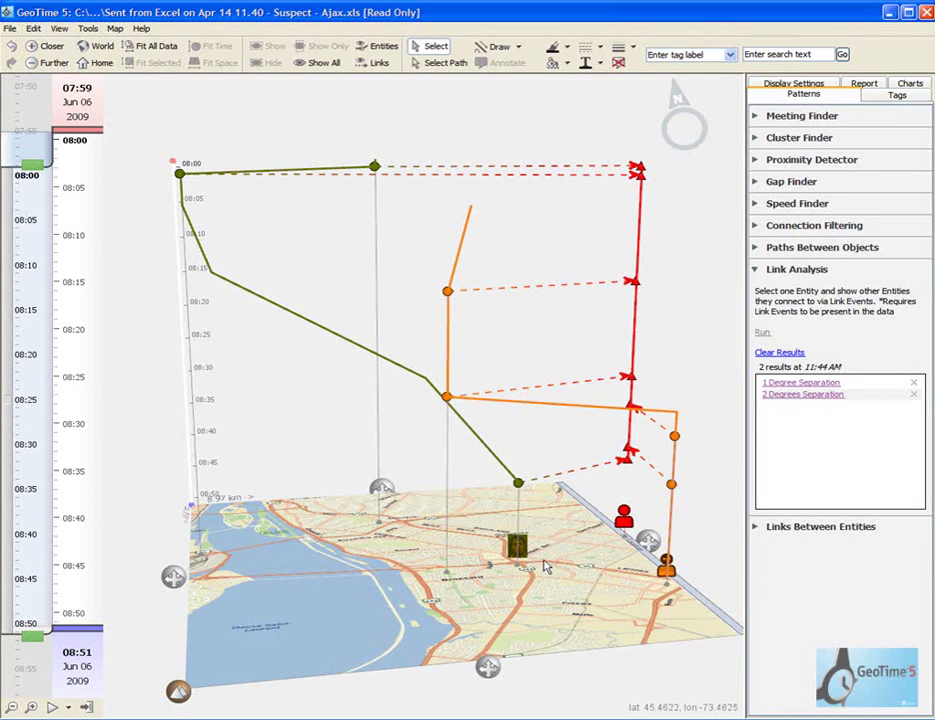
left_click_drag(484, 586, 375, 514)
- Select the call points on the orange track and the olive-green track
left_click_drag(229, 469, 204, 508)
left_click_drag(344, 622, 679, 652)
left_click_drag(580, 565, 572, 540)
left_click(570, 539)
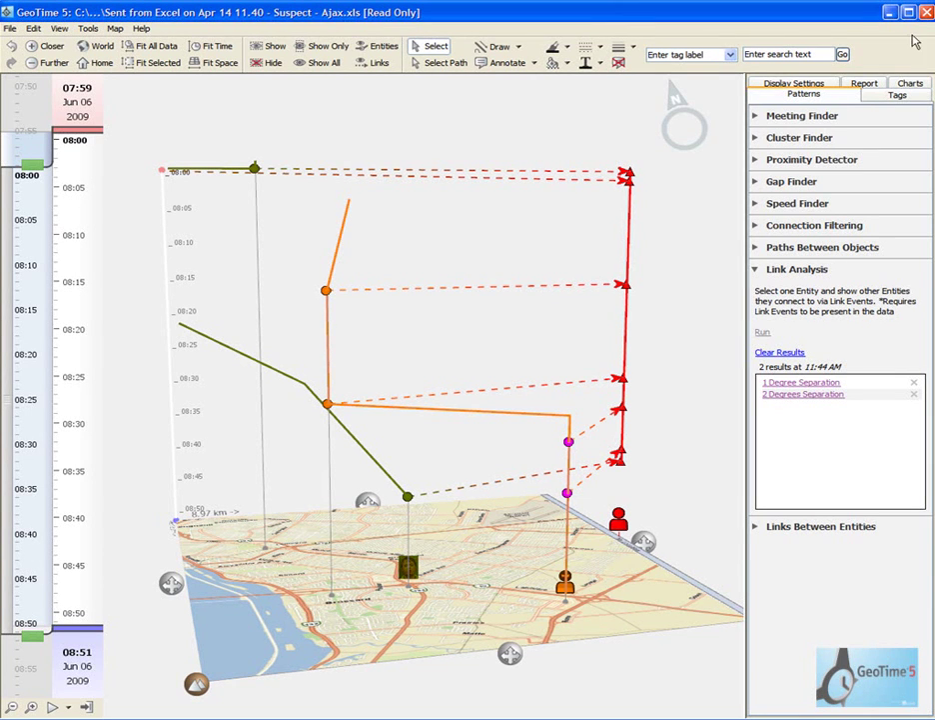
left_click(866, 83)
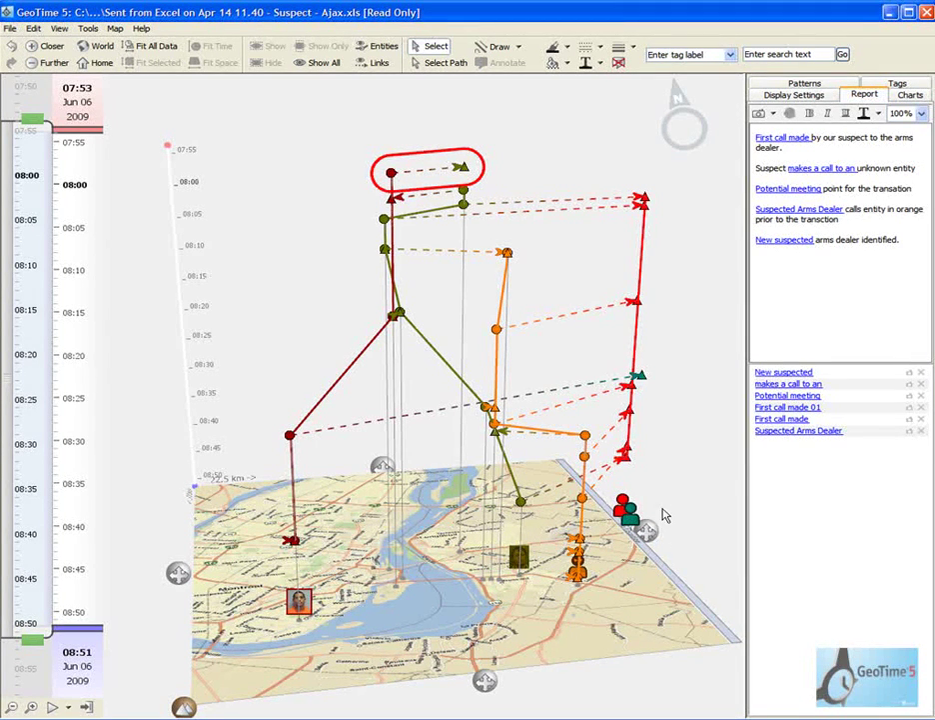
- Replay the linked views: First call, call to unknown entity, Potential meeting, Suspected Arms Dealer
left_click(792, 139)
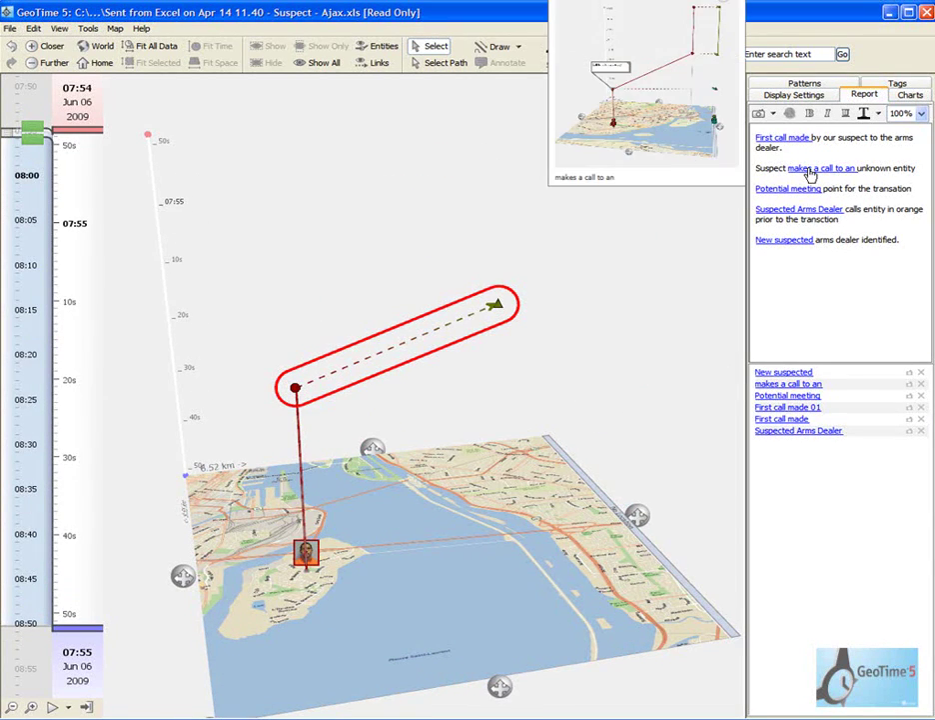
left_click(811, 170)
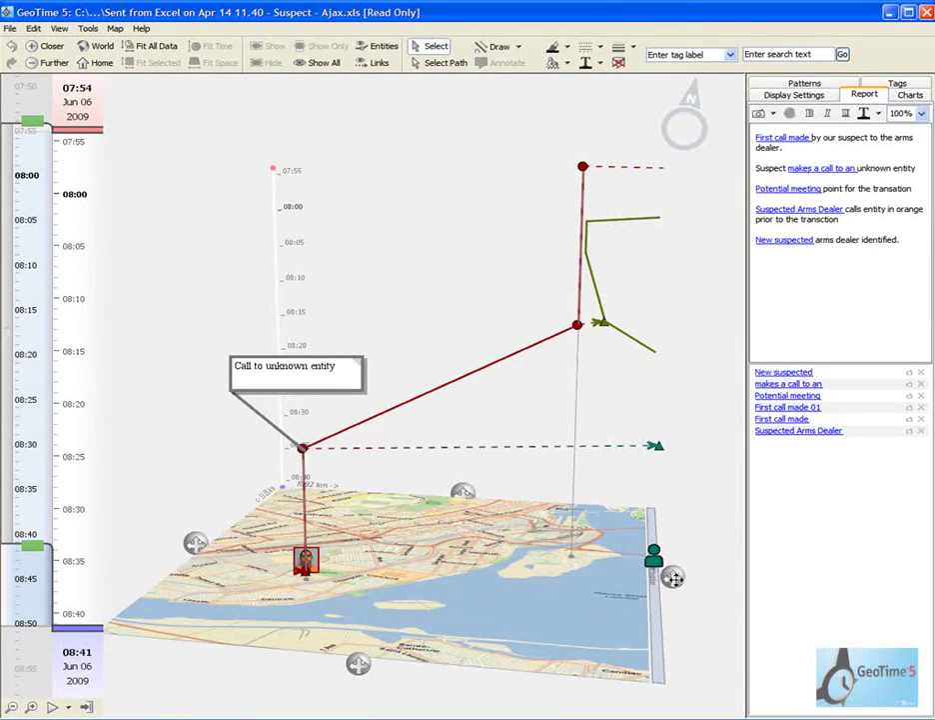
left_click(366, 381)
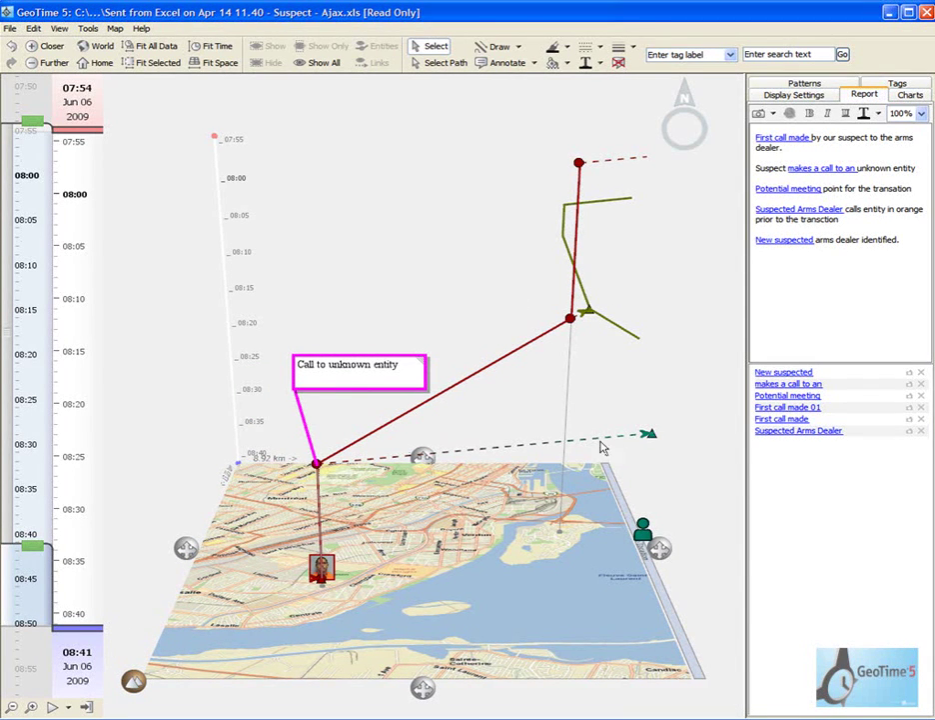
left_click(800, 190)
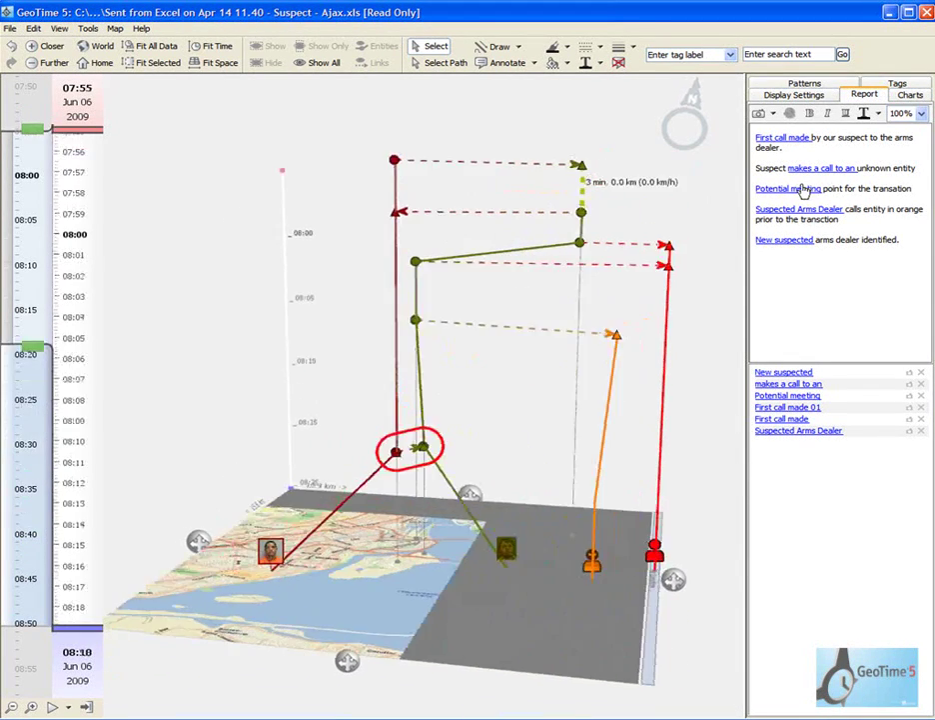
left_click(794, 213)
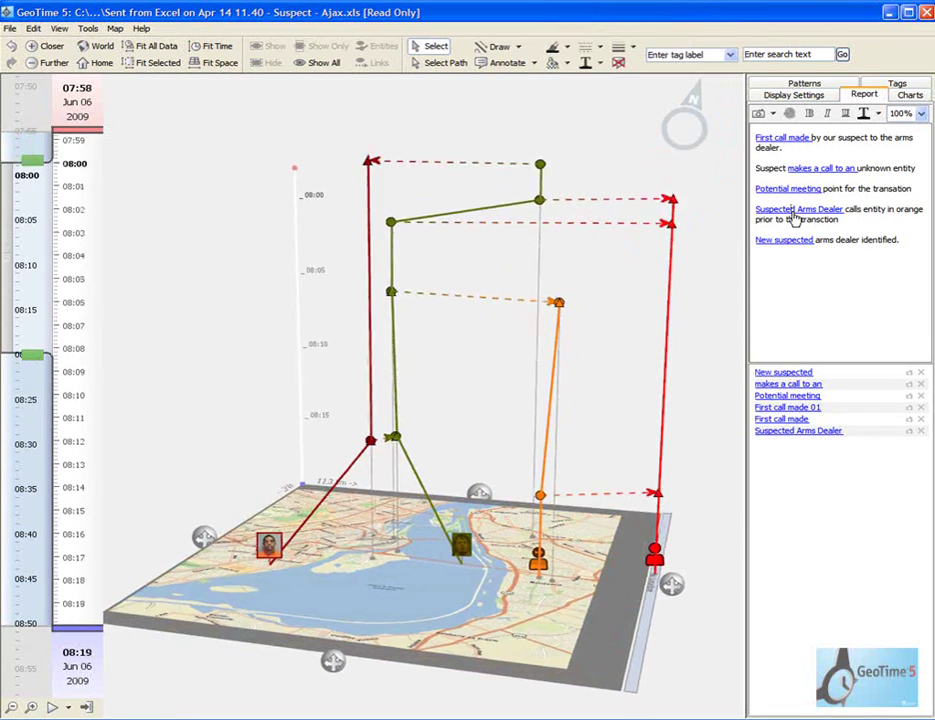
mouse_move(673, 591)
left_mouse_down()
mouse_move(612, 593)
mouse_move(663, 596)
left_mouse_up()
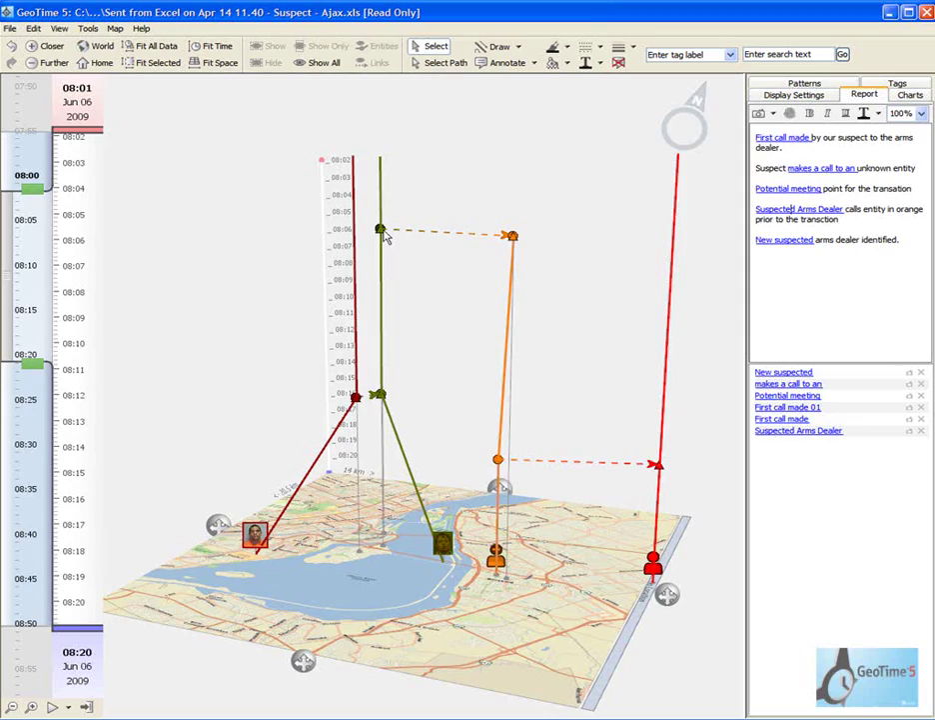